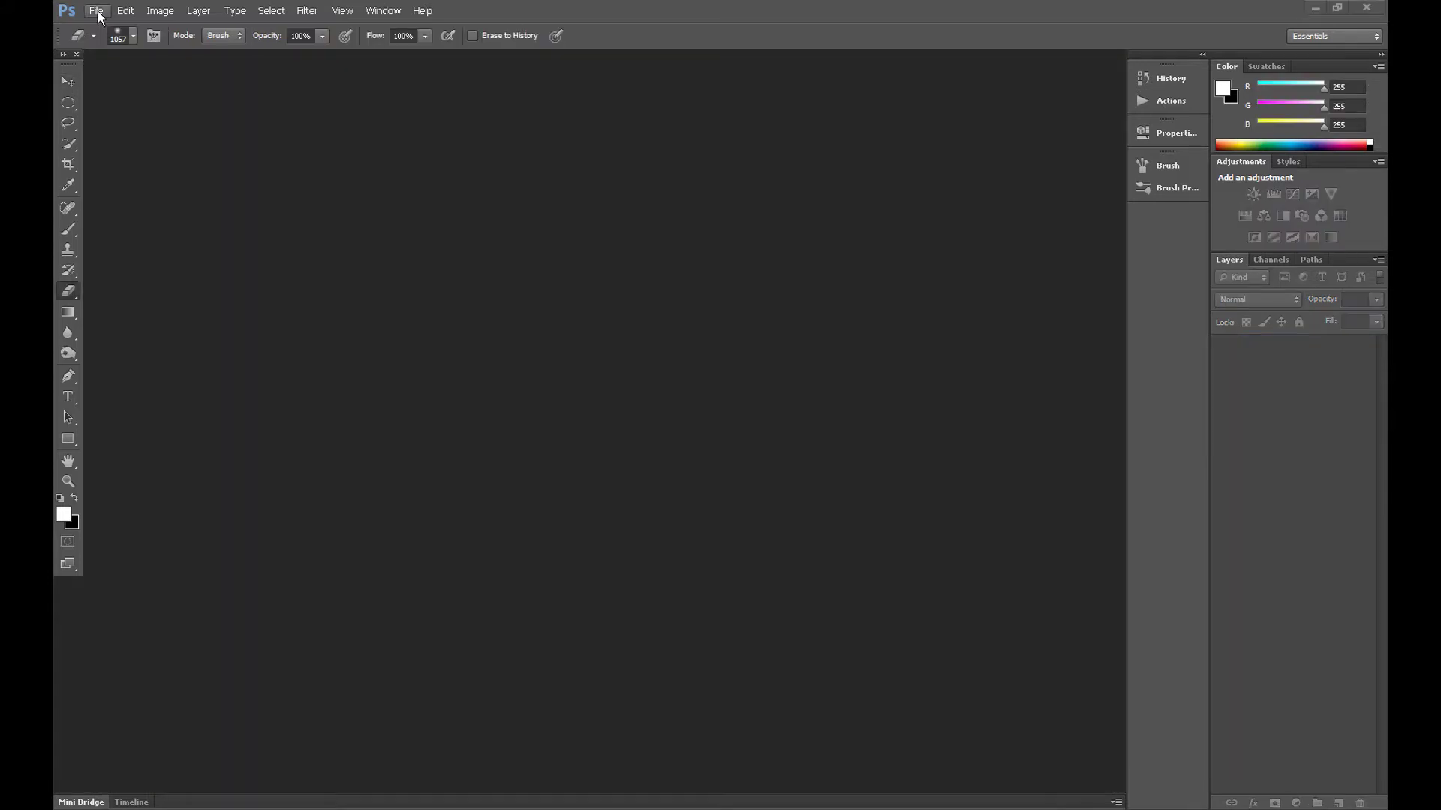
# - Create a new black 1650×1050 px, 400 ppi, 16-bit RGB document
pyautogui.click(98, 12)
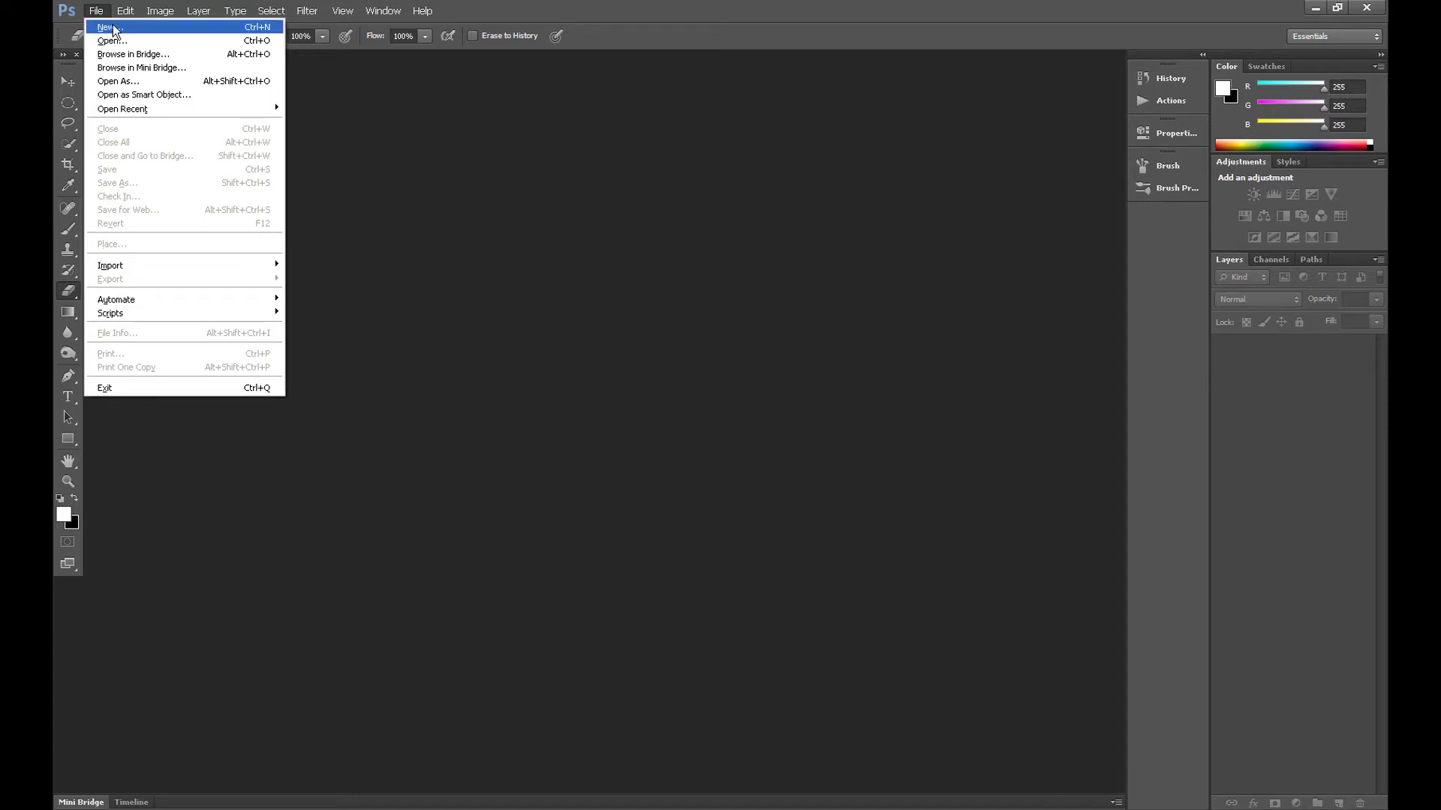
pyautogui.click(112, 29)
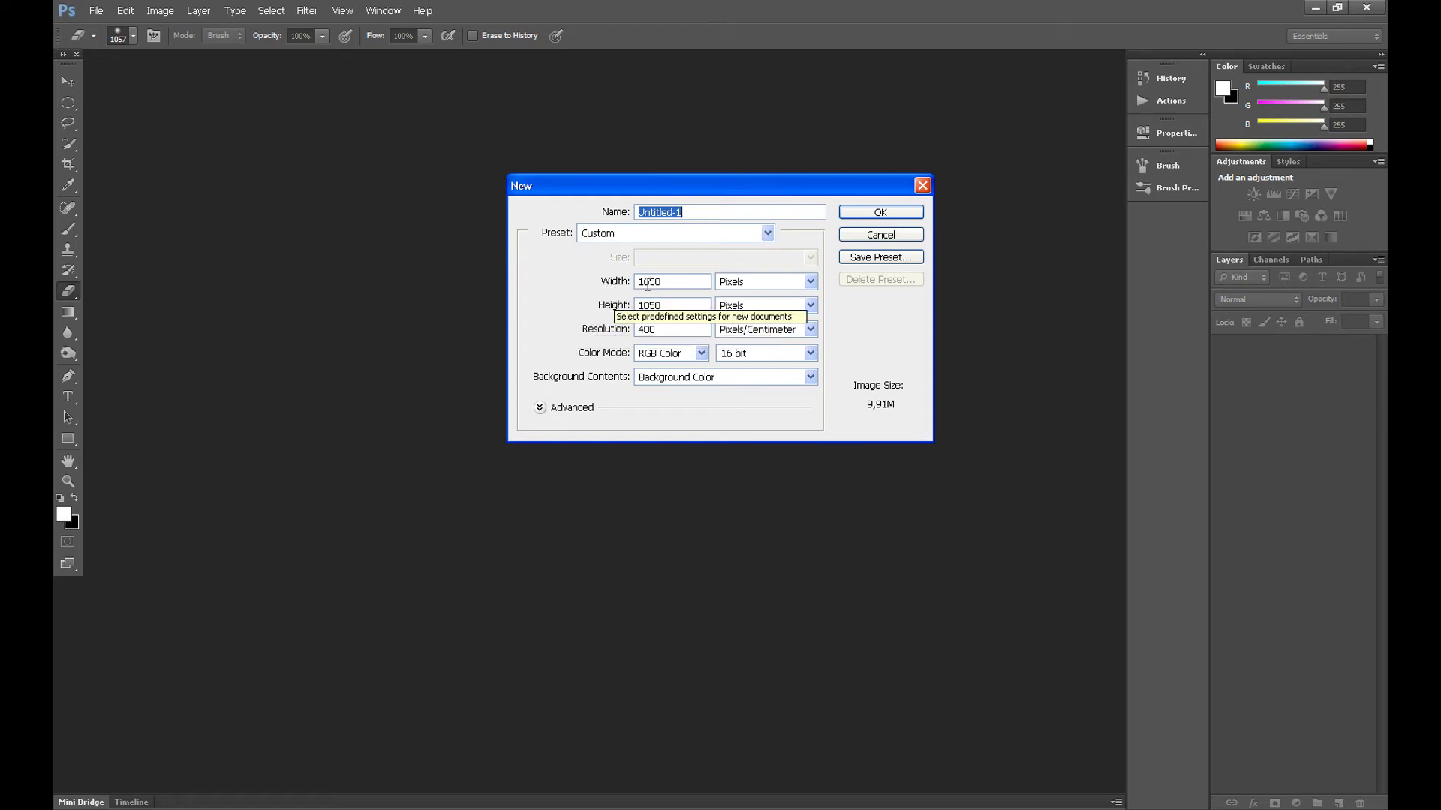
pyautogui.click(881, 213)
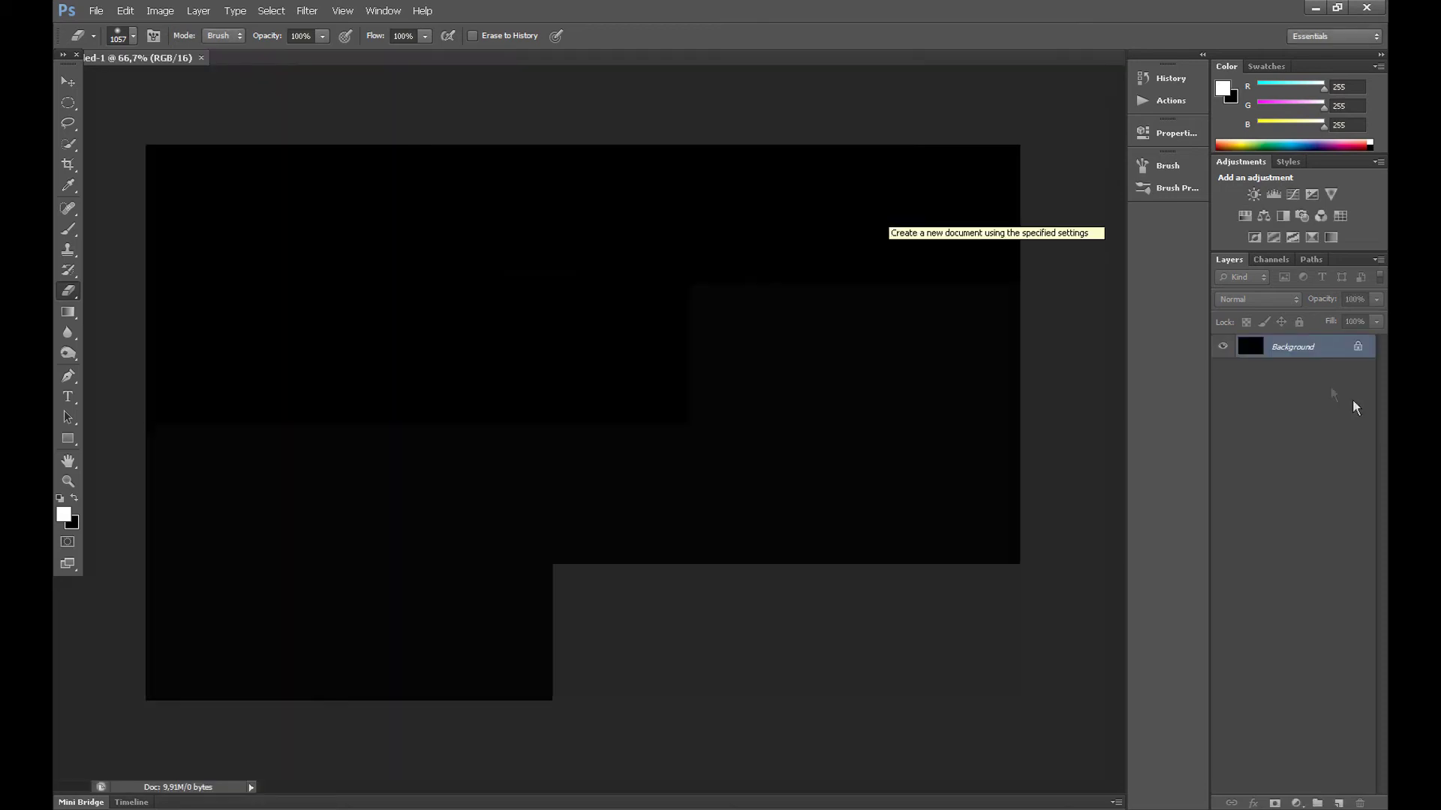
# - Duplicate the Background layer as 'Background copy'
pyautogui.click(66, 79)
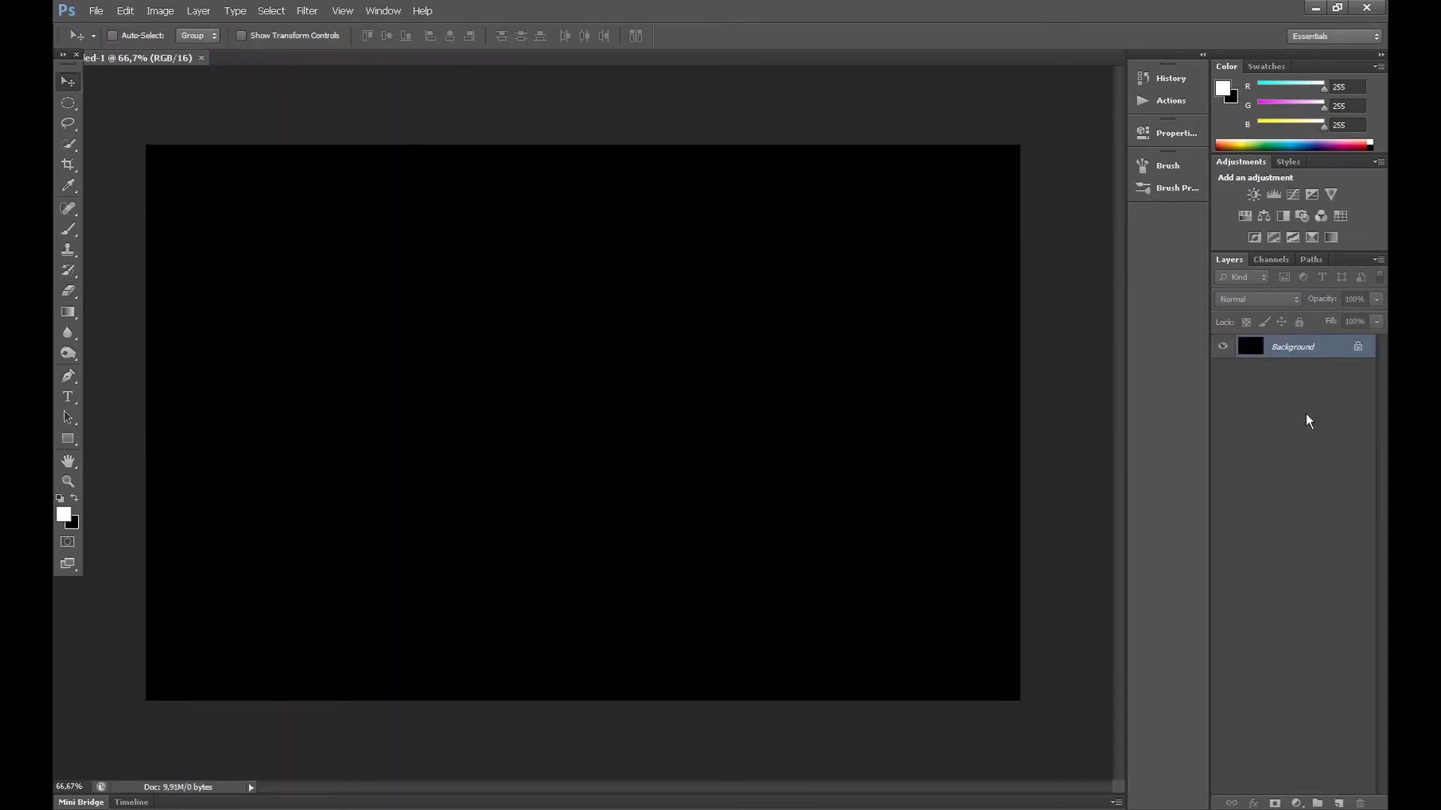
pyautogui.rightClick(1295, 348)
pyautogui.click(1261, 377)
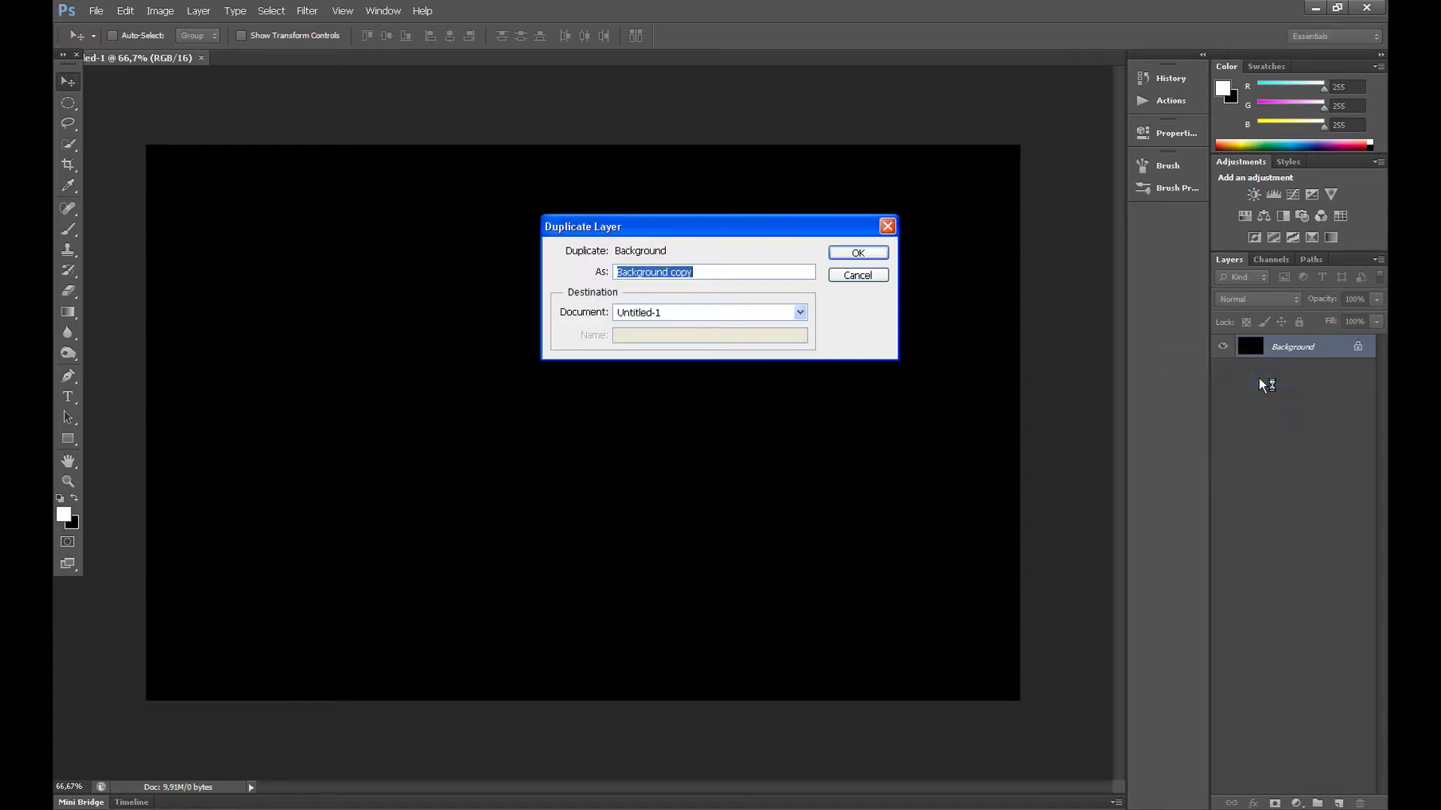
pyautogui.click(870, 256)
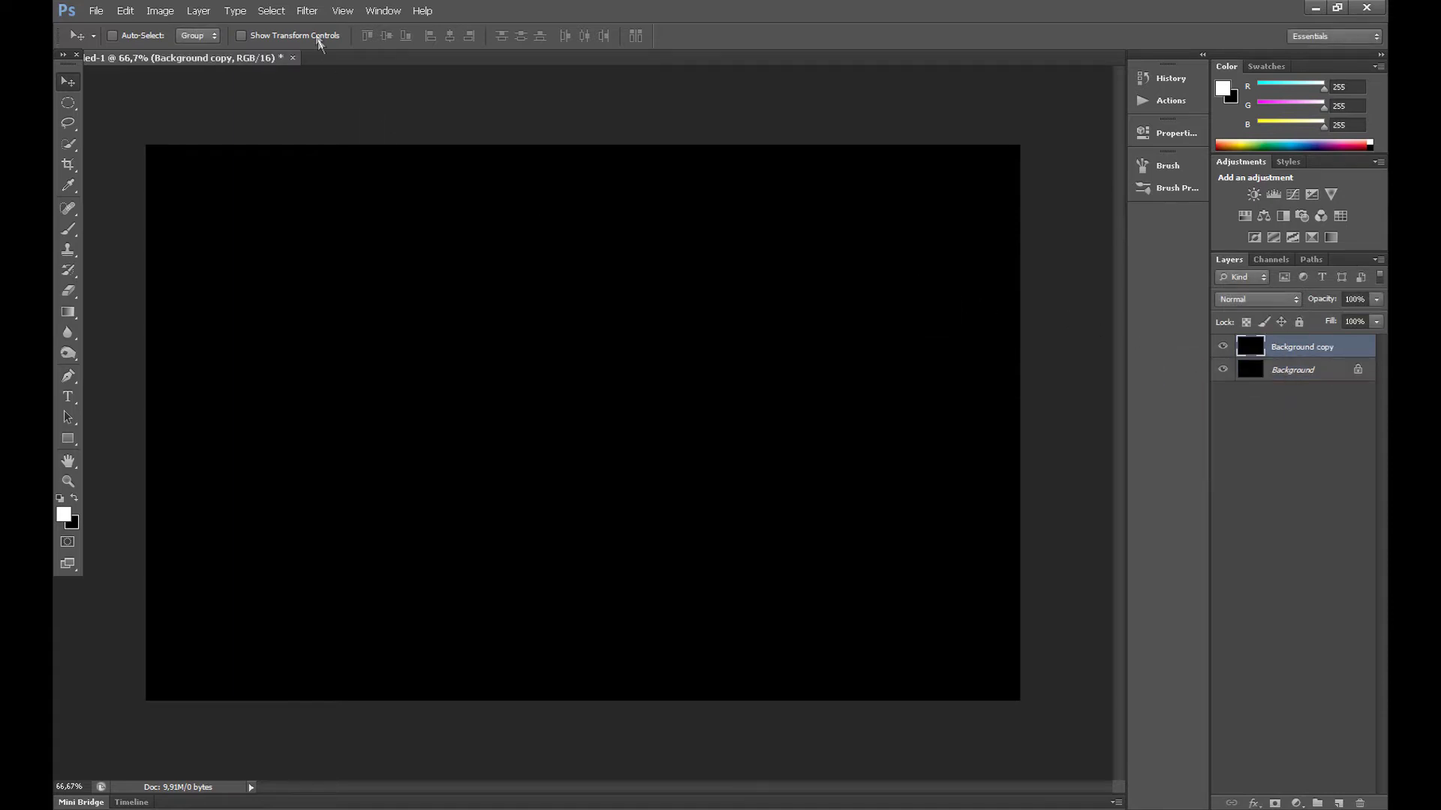
# - Render Fibers on the Background copy with variance 17 and strength 4
pyautogui.click(308, 11)
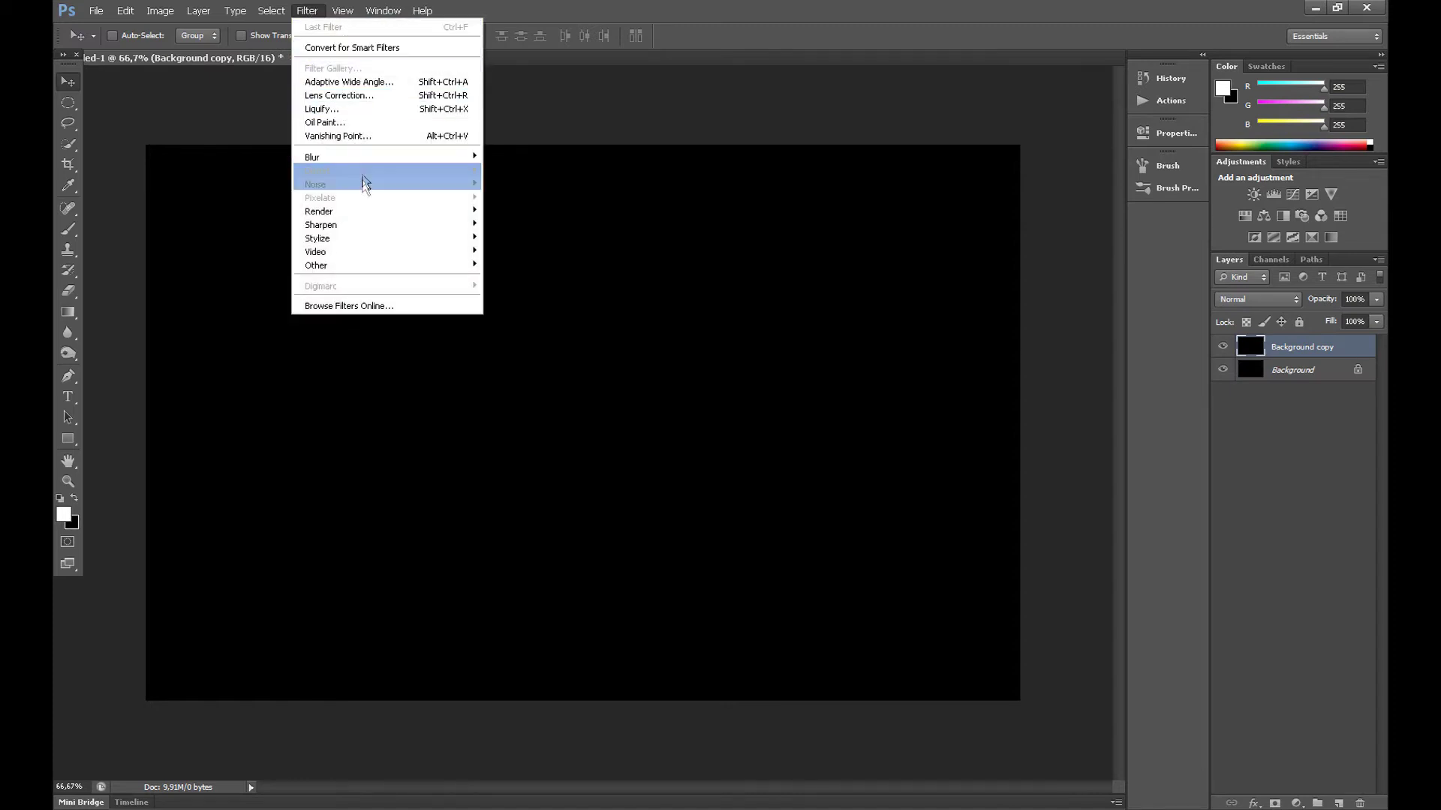
pyautogui.moveTo(373, 213)
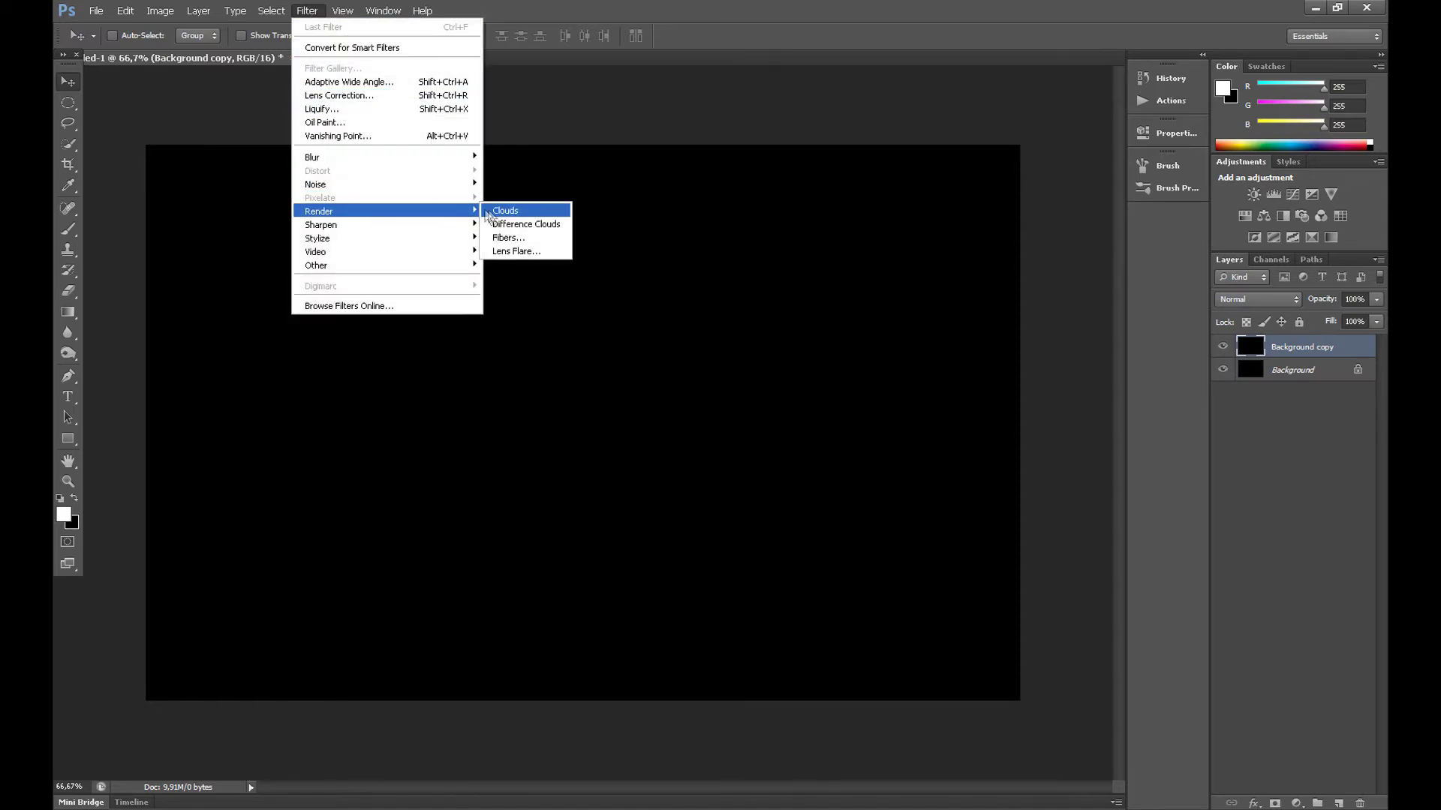
pyautogui.click(517, 238)
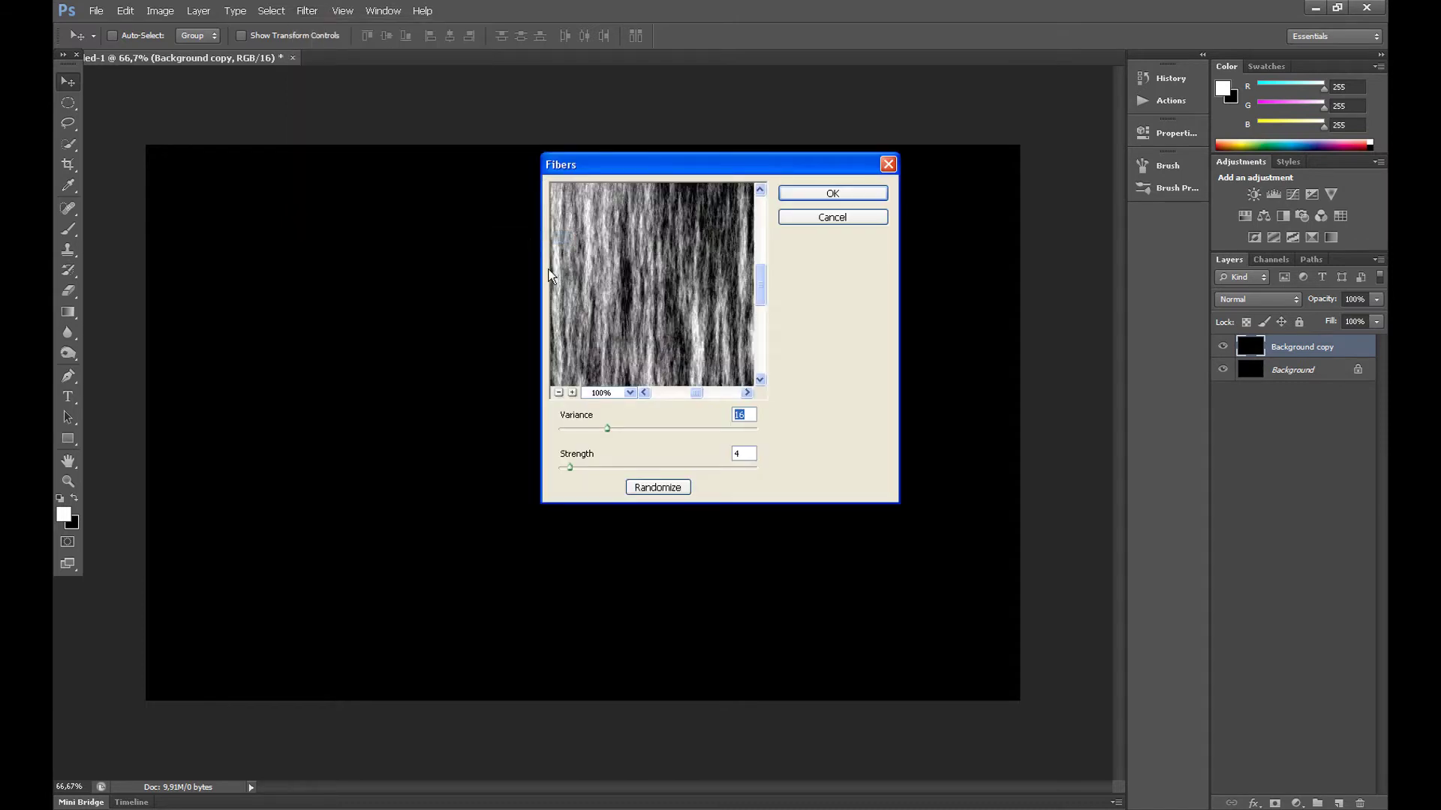
pyautogui.moveTo(608, 429); pyautogui.dragTo(617, 429)
pyautogui.click(817, 195)
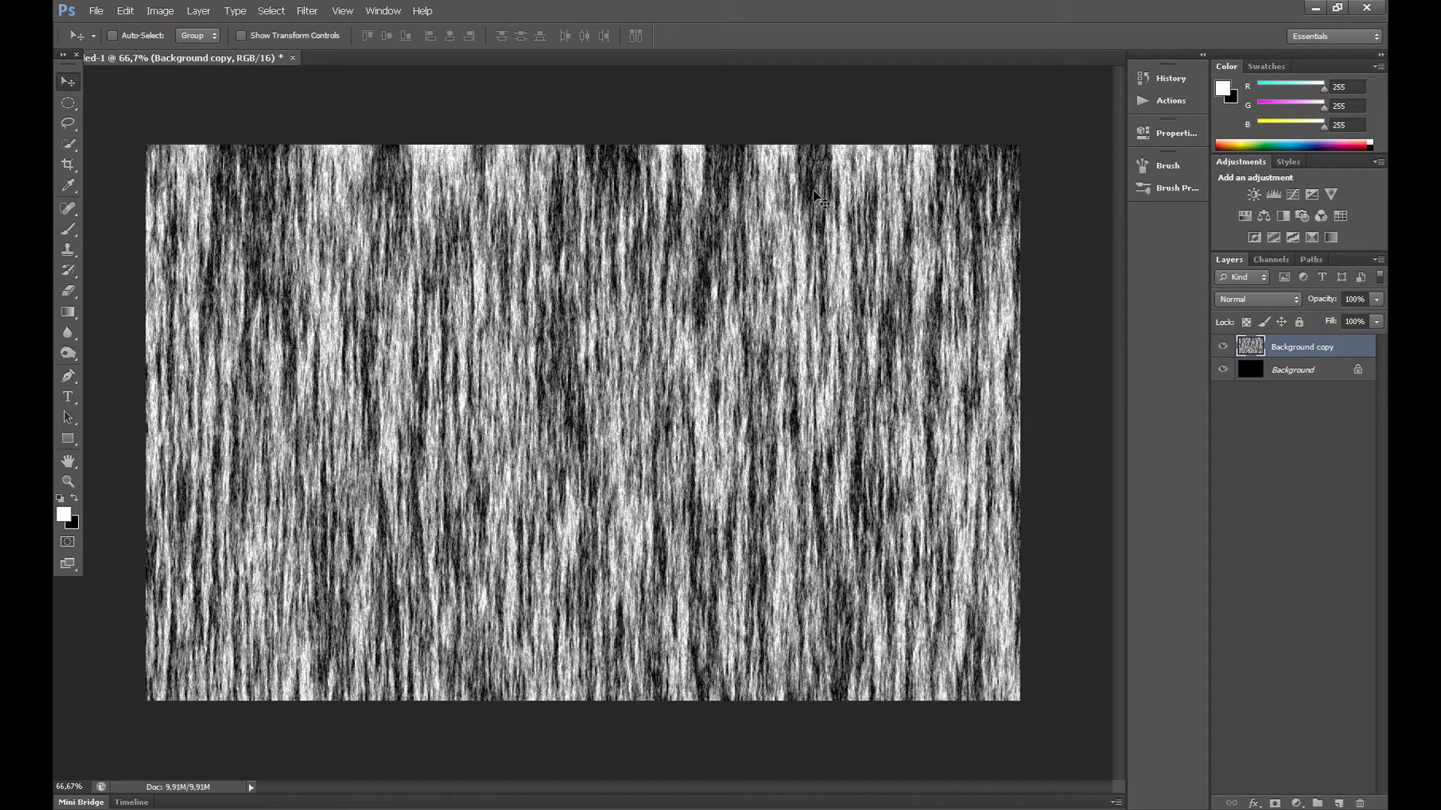
# - Apply a 90°, 2000-pixel Motion Blur to stretch the fibers vertically
pyautogui.click(308, 11)
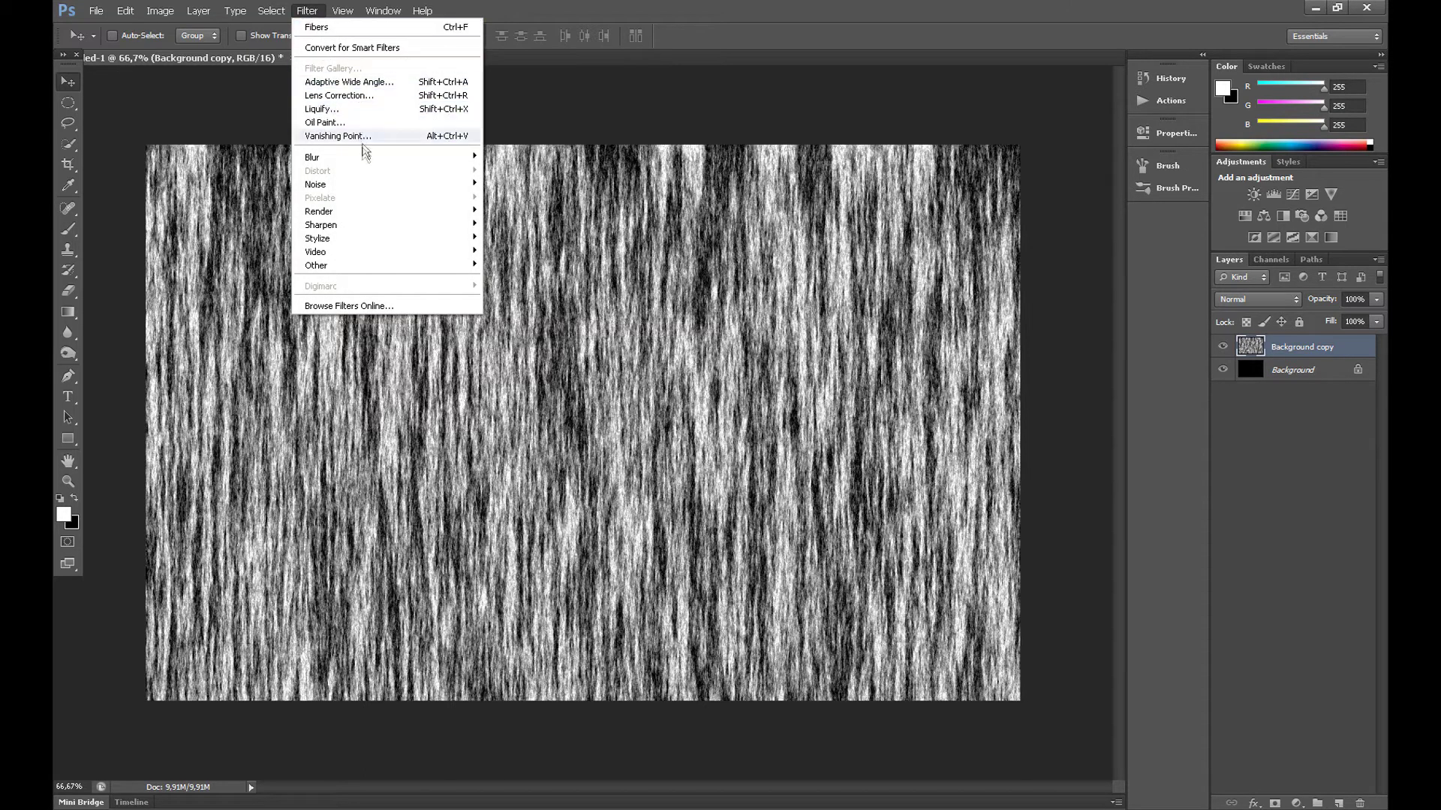
pyautogui.moveTo(365, 156)
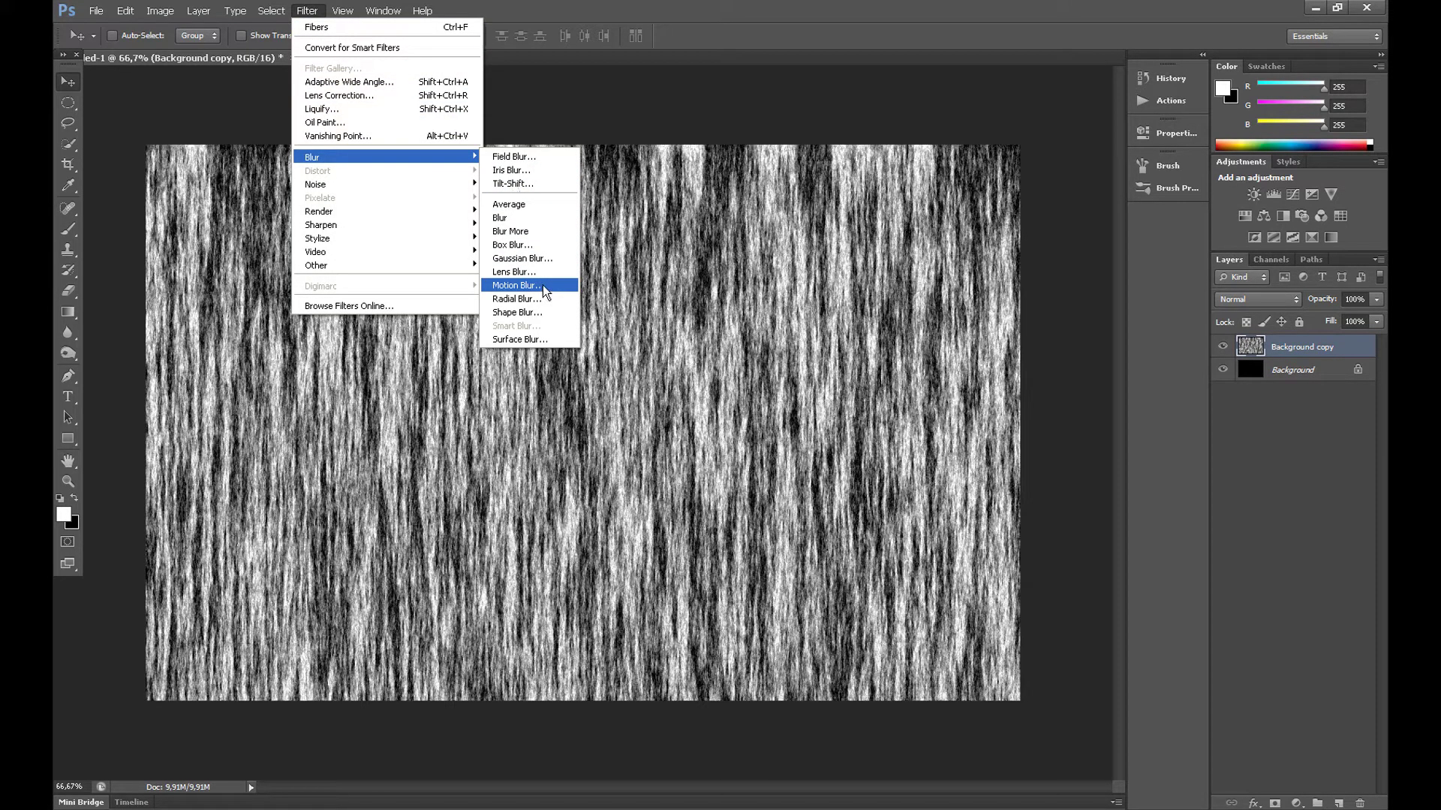
pyautogui.click(518, 286)
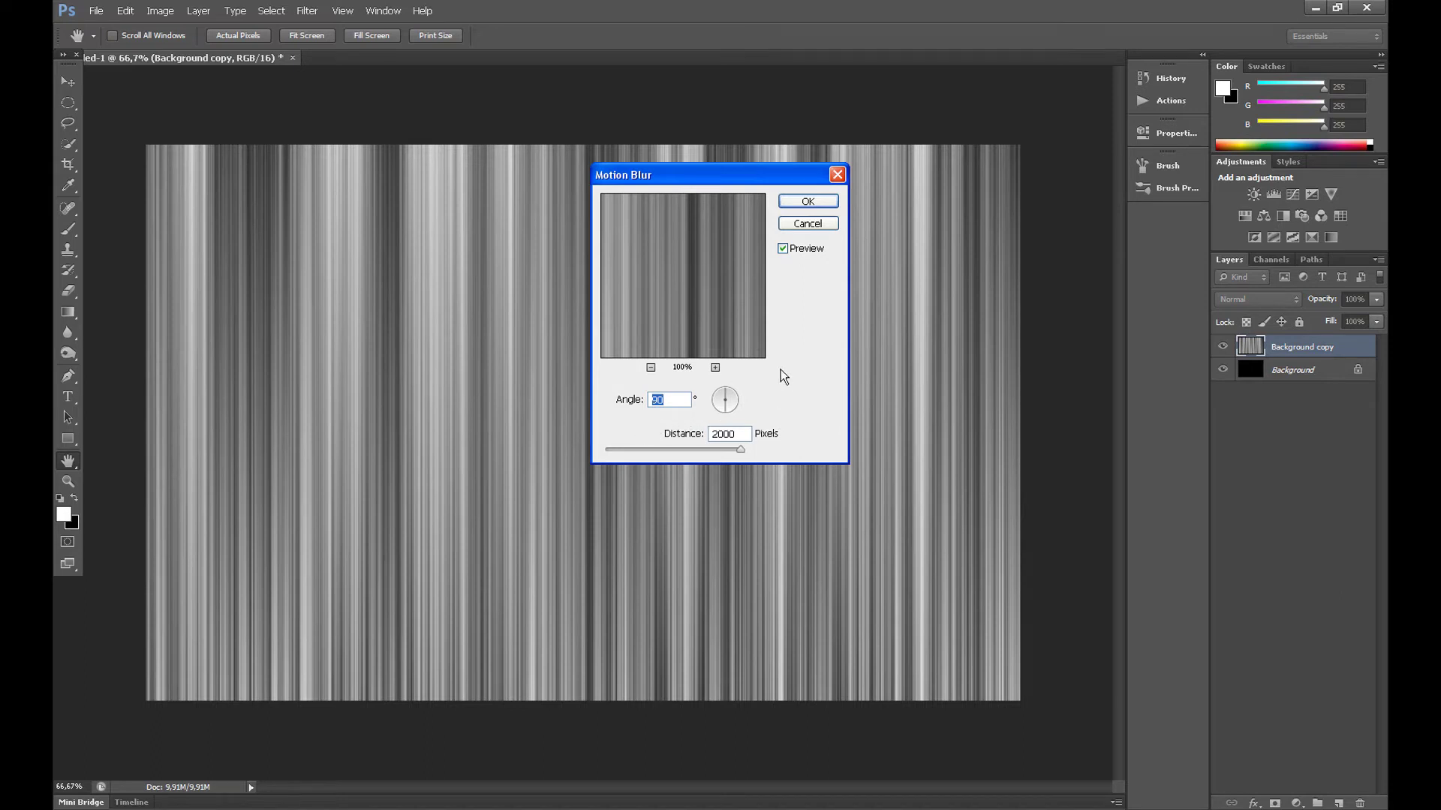
pyautogui.click(808, 202)
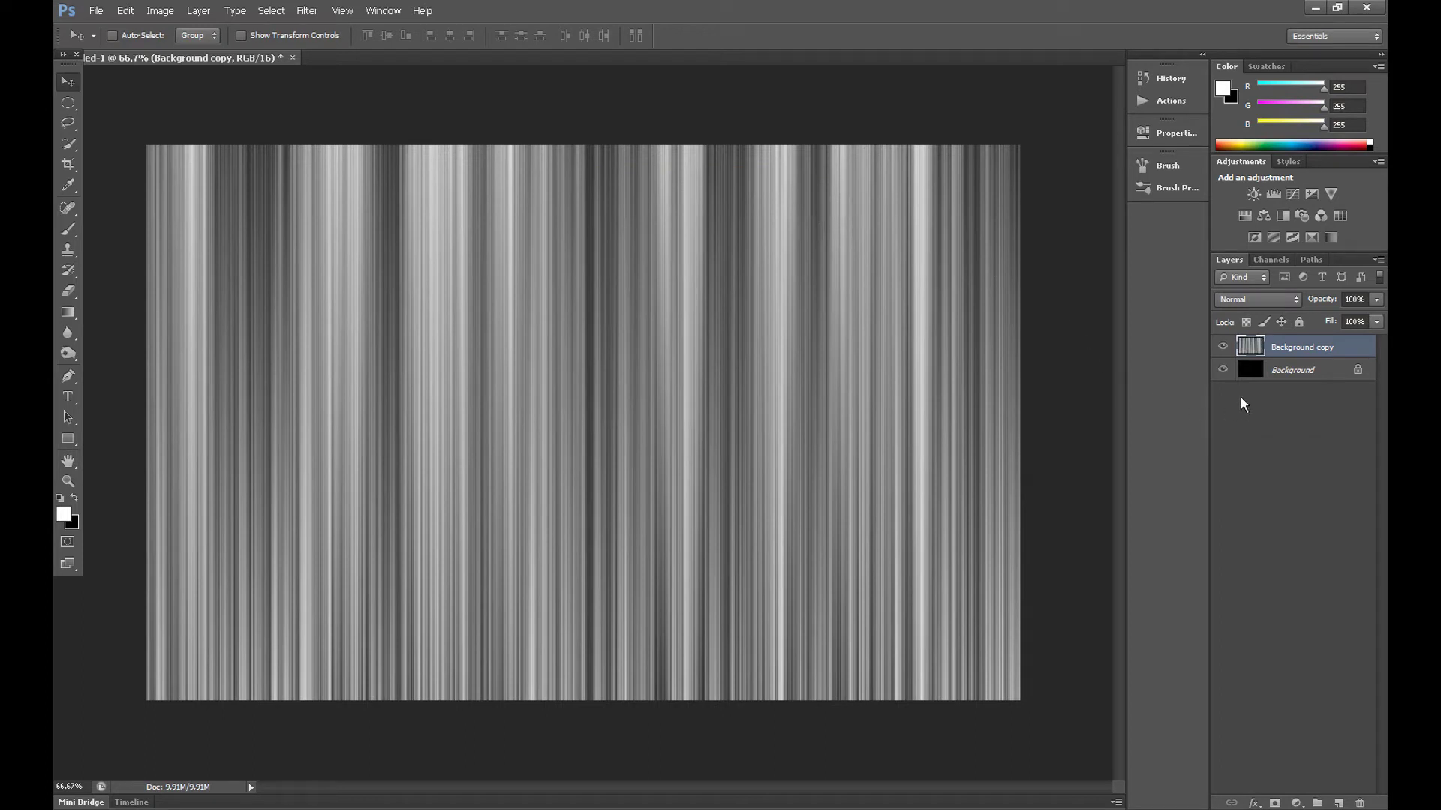
# - Enable a Gradient Overlay layer style on Background copy in Overlay blend mode
pyautogui.rightClick(1255, 355)
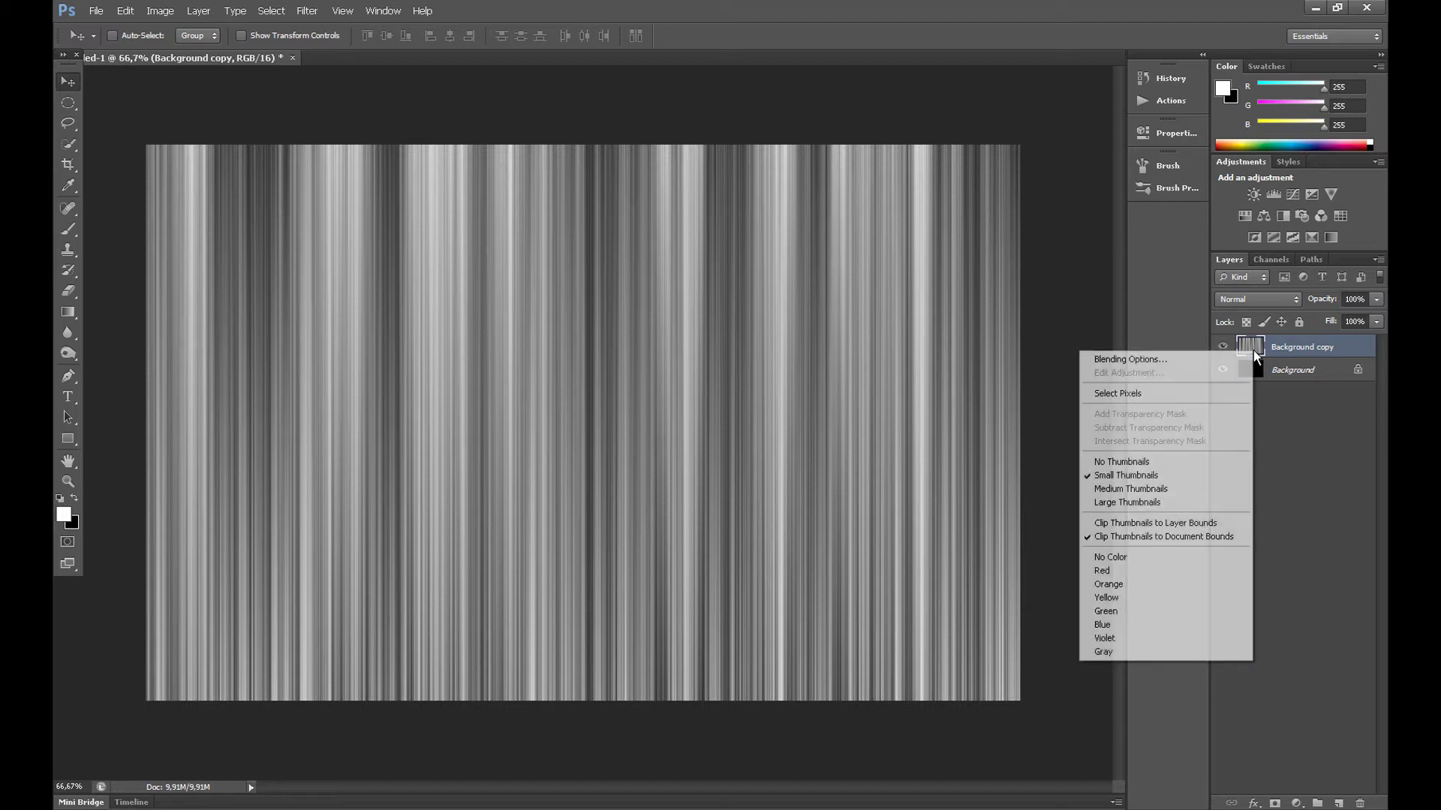
pyautogui.click(1209, 360)
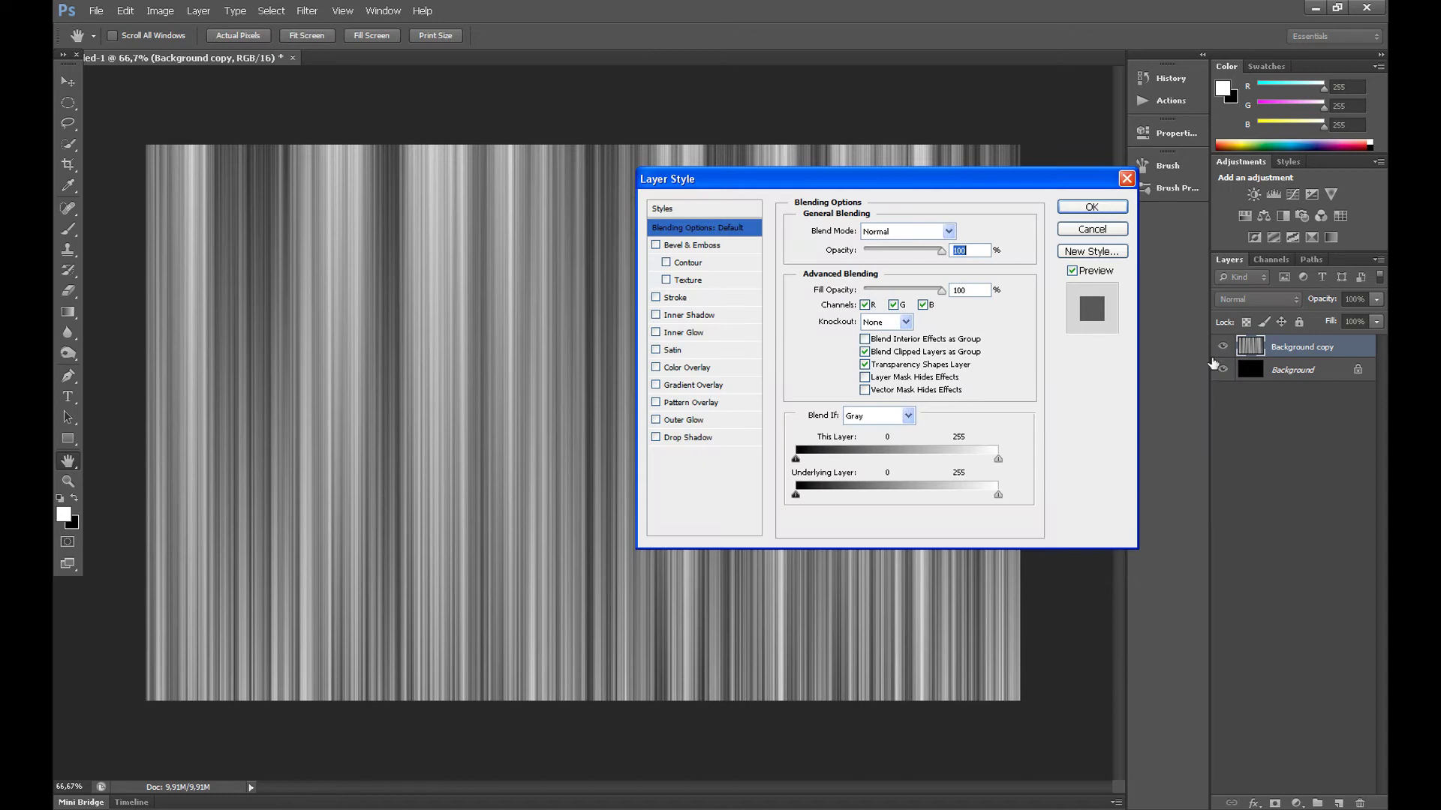
pyautogui.click(685, 390)
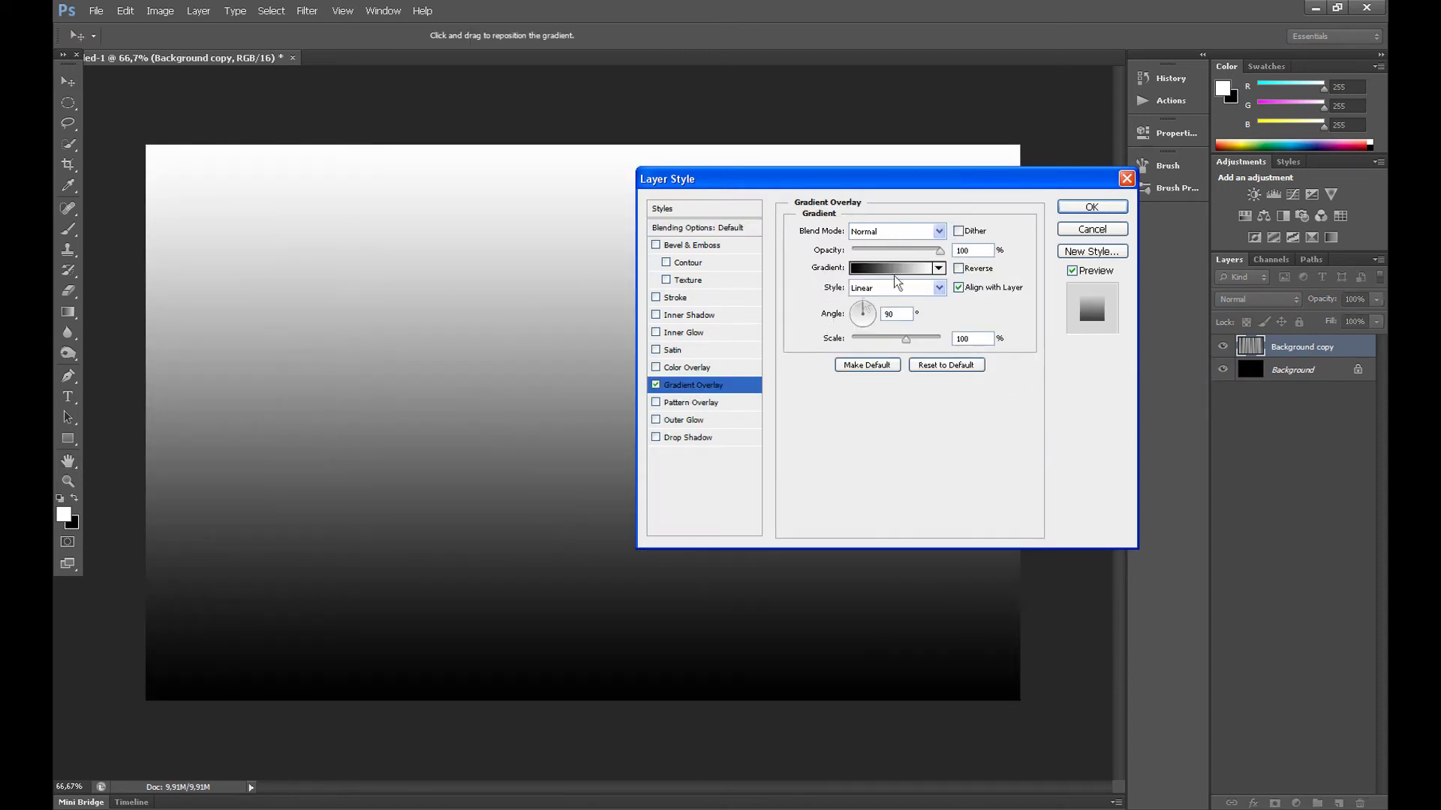
pyautogui.click(940, 233)
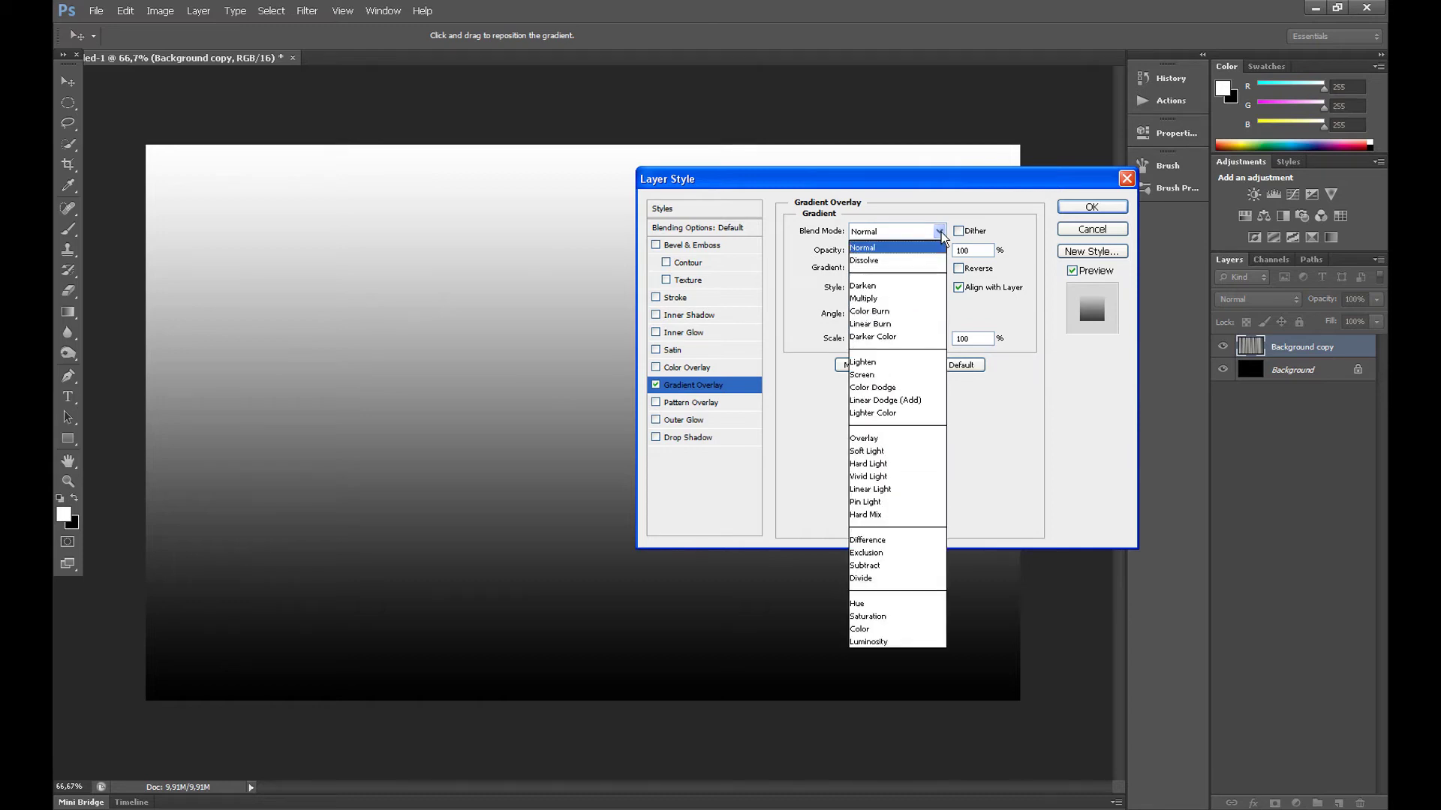
pyautogui.click(886, 440)
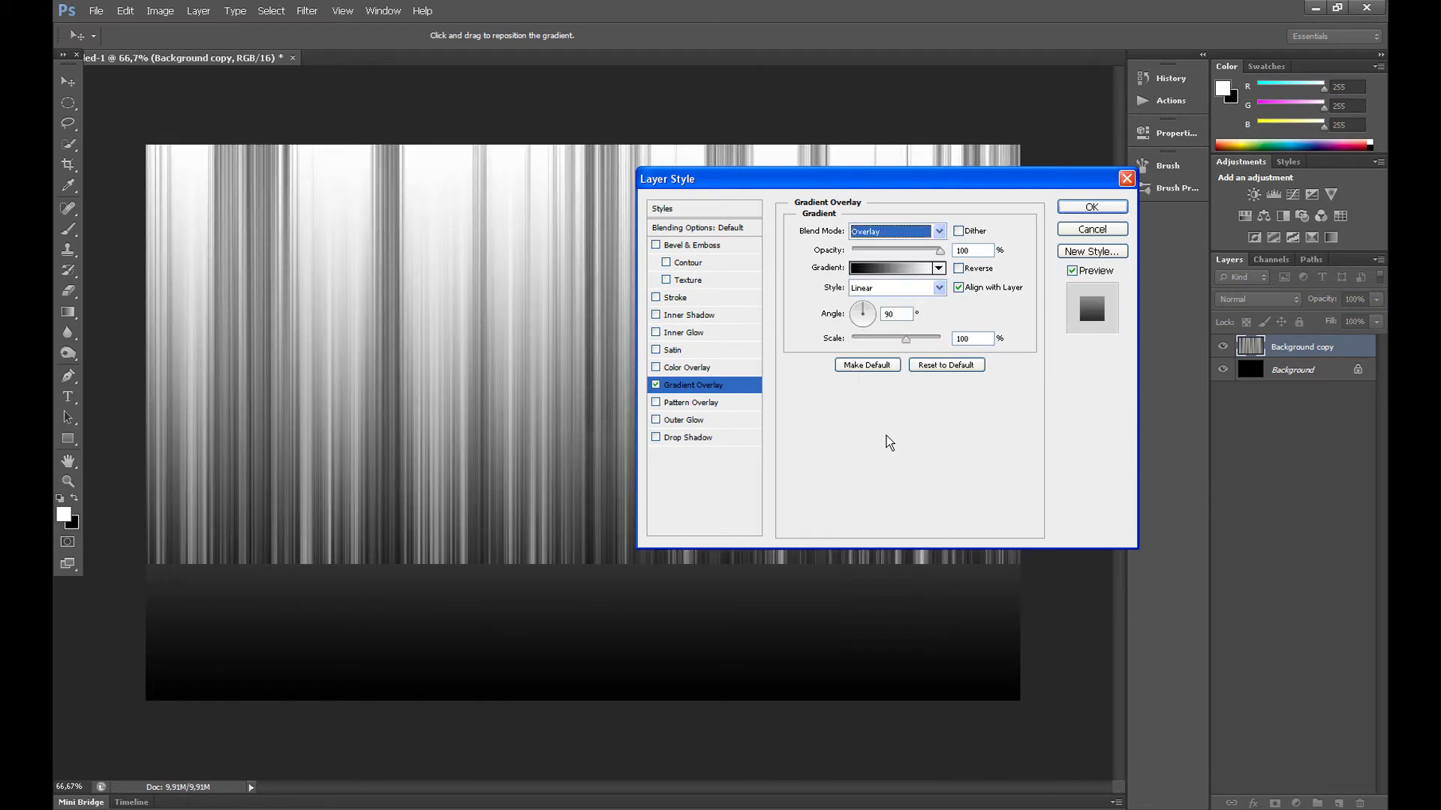
# - Load the Blue, Red, Yellow gradient preset and make its left stop pure red
pyautogui.click(879, 270)
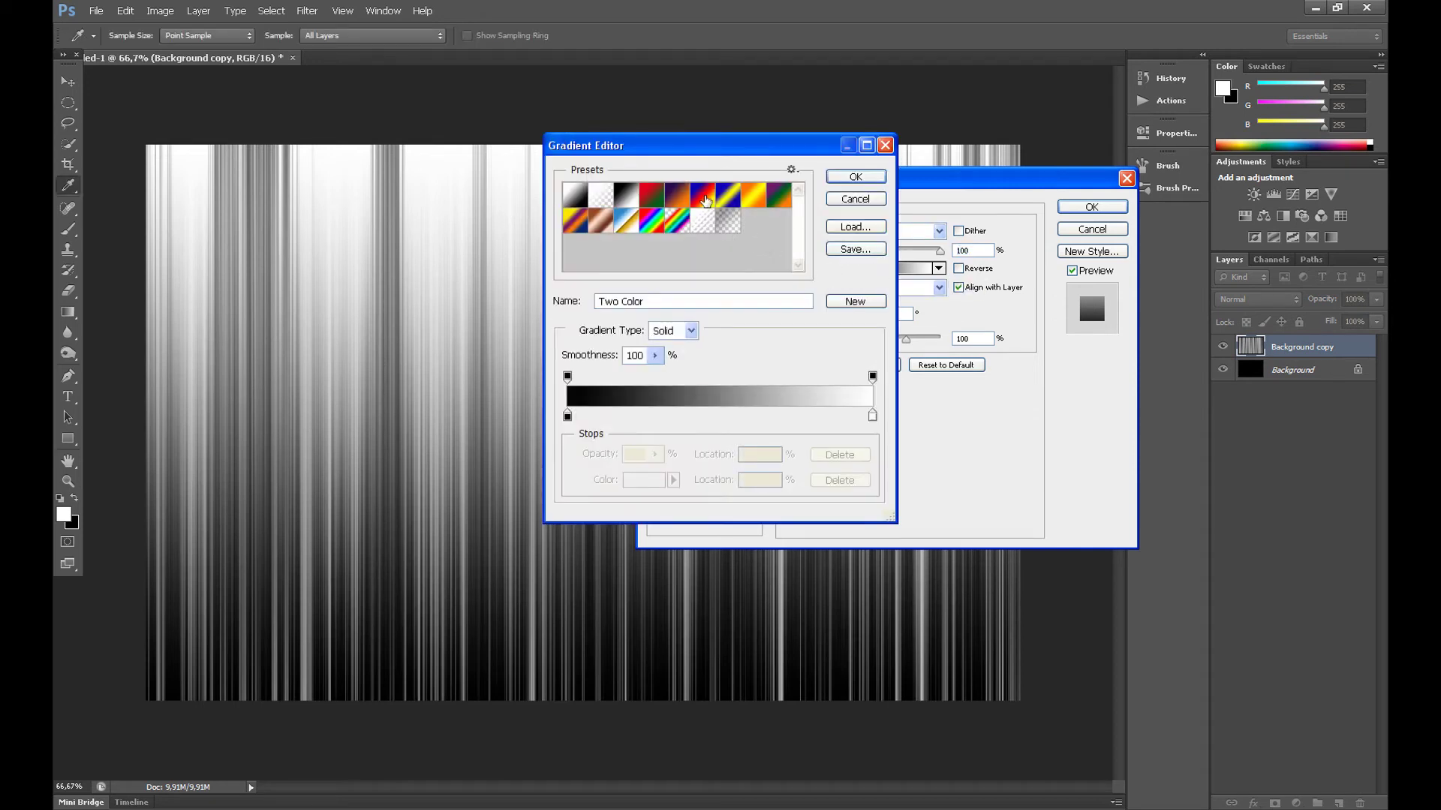
pyautogui.click(705, 197)
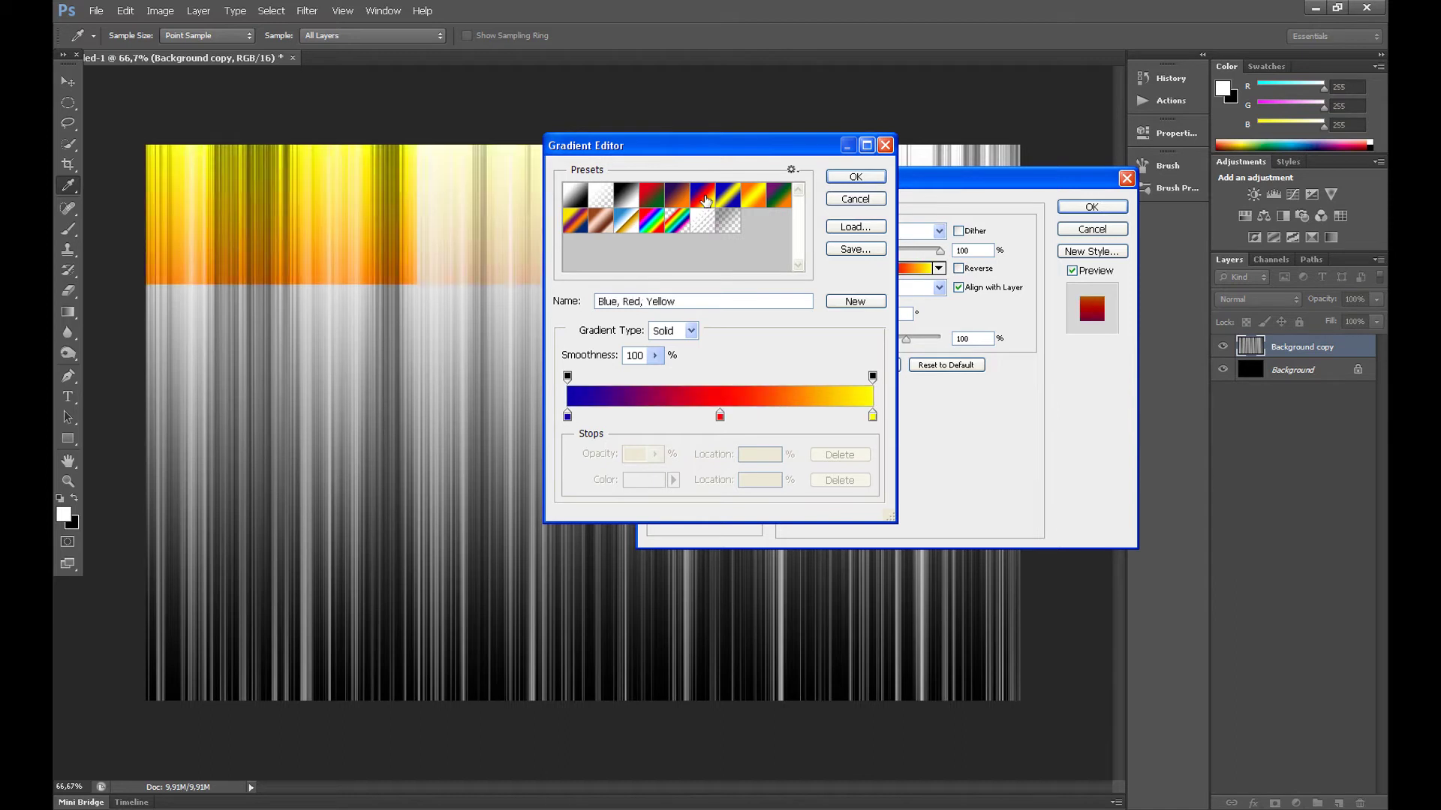
pyautogui.click(567, 417)
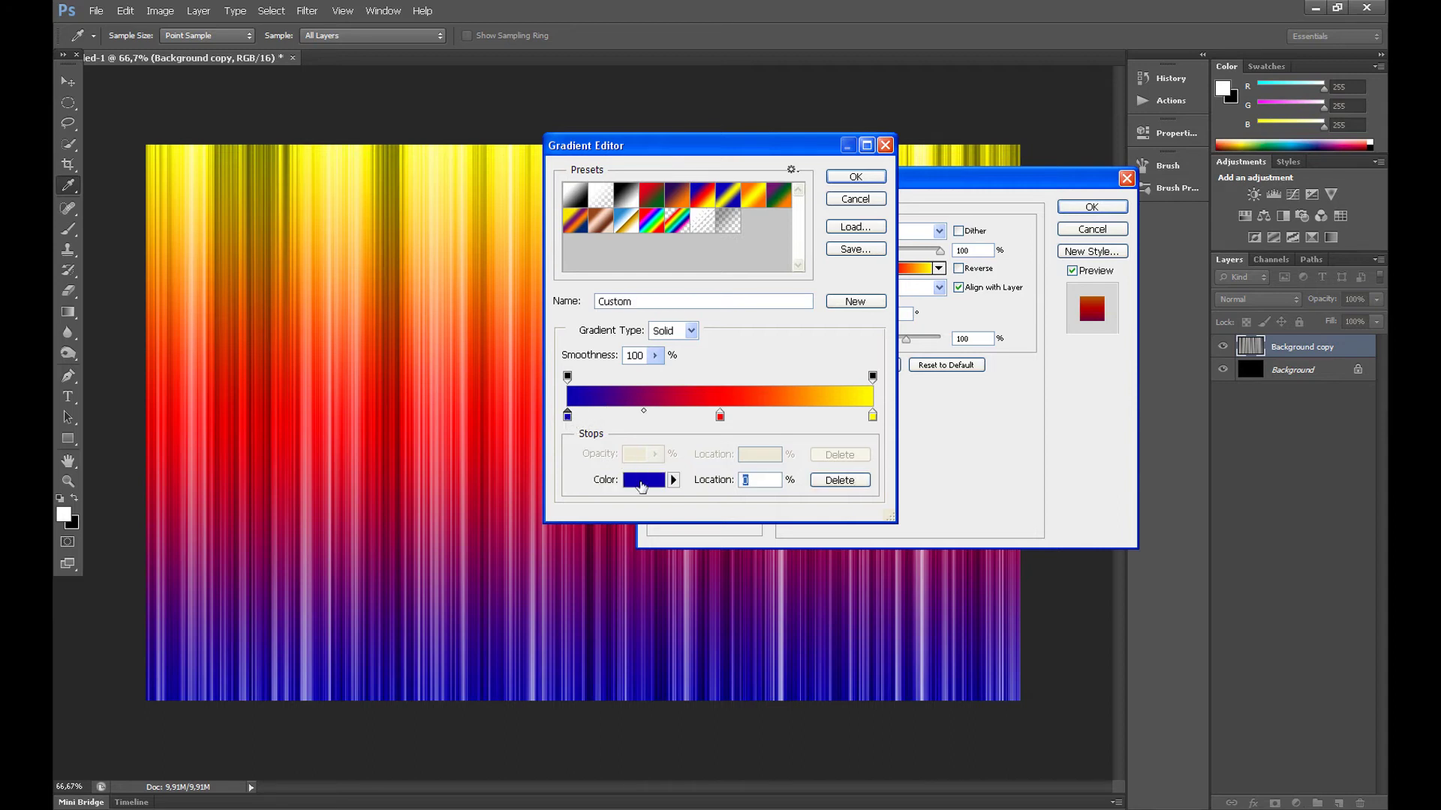
pyautogui.click(641, 486)
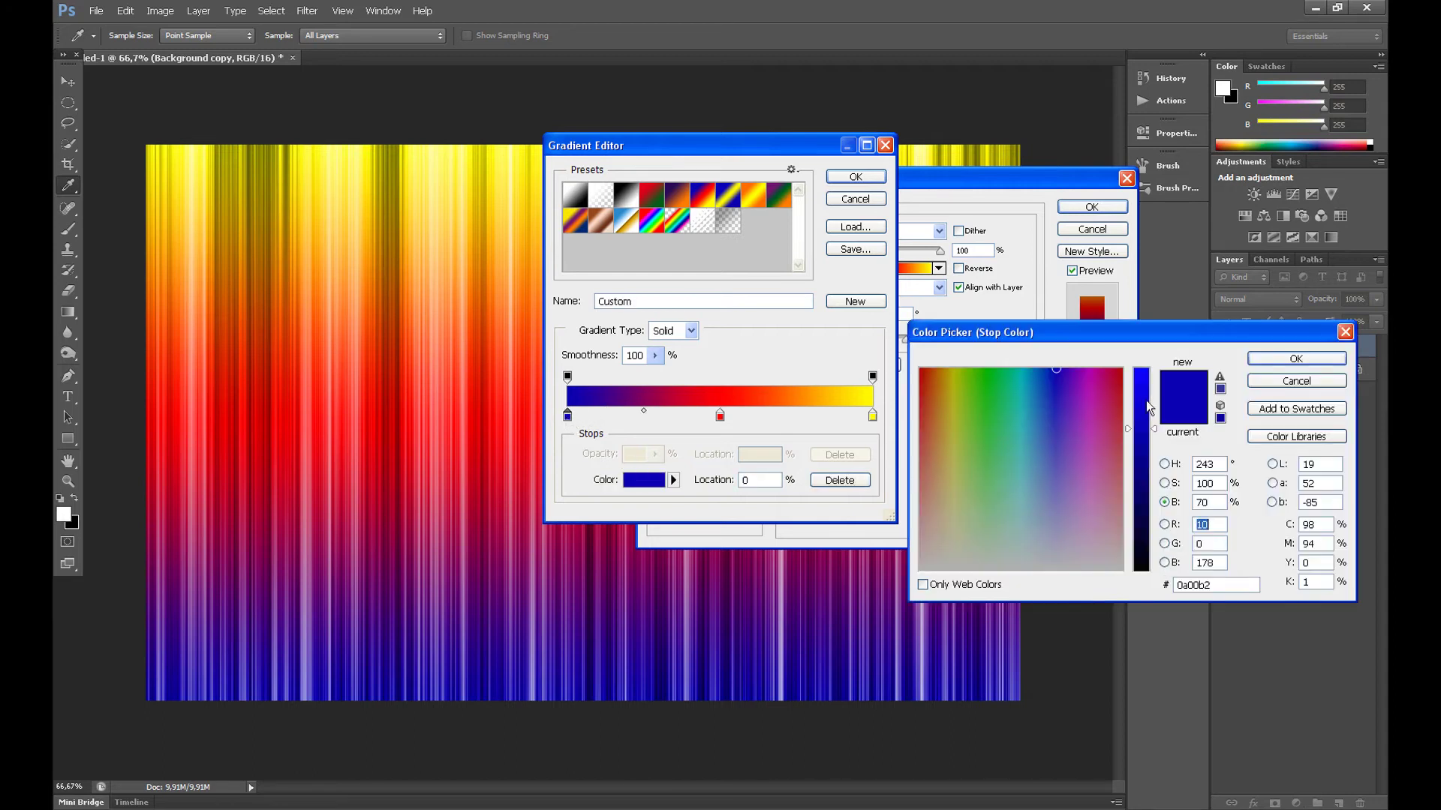
pyautogui.moveTo(1152, 409); pyautogui.dragTo(1149, 360)
pyautogui.click(921, 371)
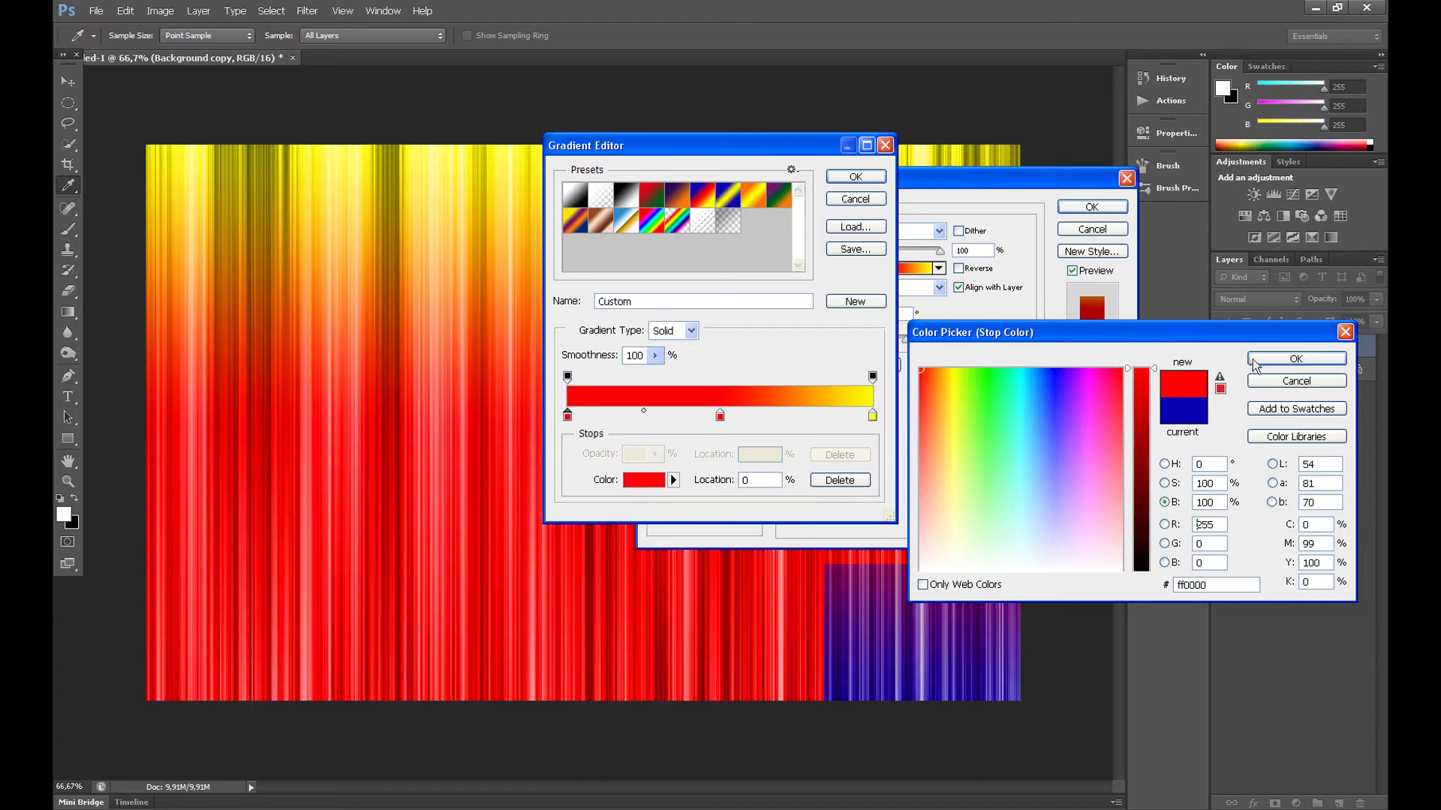
pyautogui.click(1295, 358)
# - Add a yellow colour stop at the gradient's midpoint
pyautogui.click(720, 415)
pyautogui.click(643, 480)
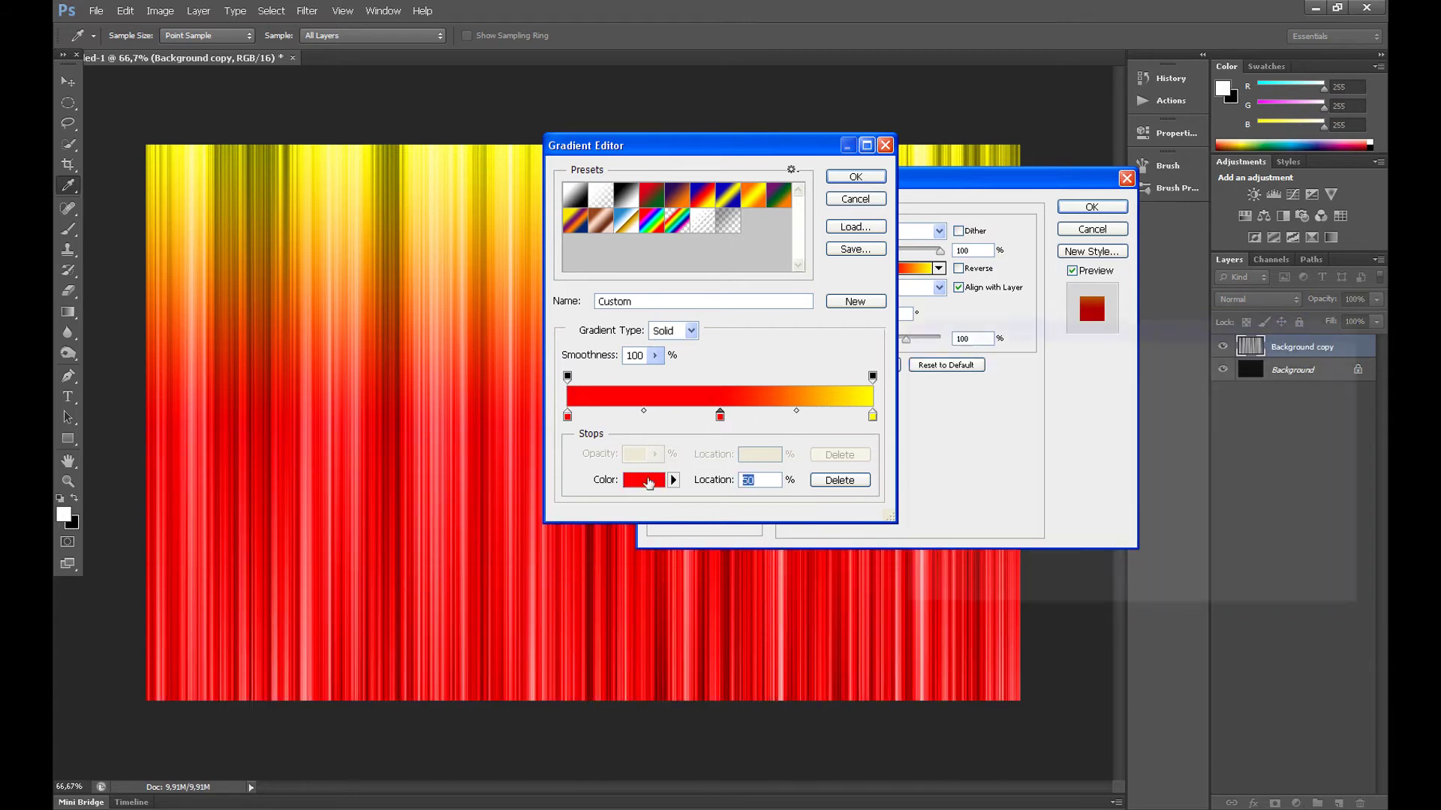
pyautogui.moveTo(943, 421); pyautogui.dragTo(955, 367)
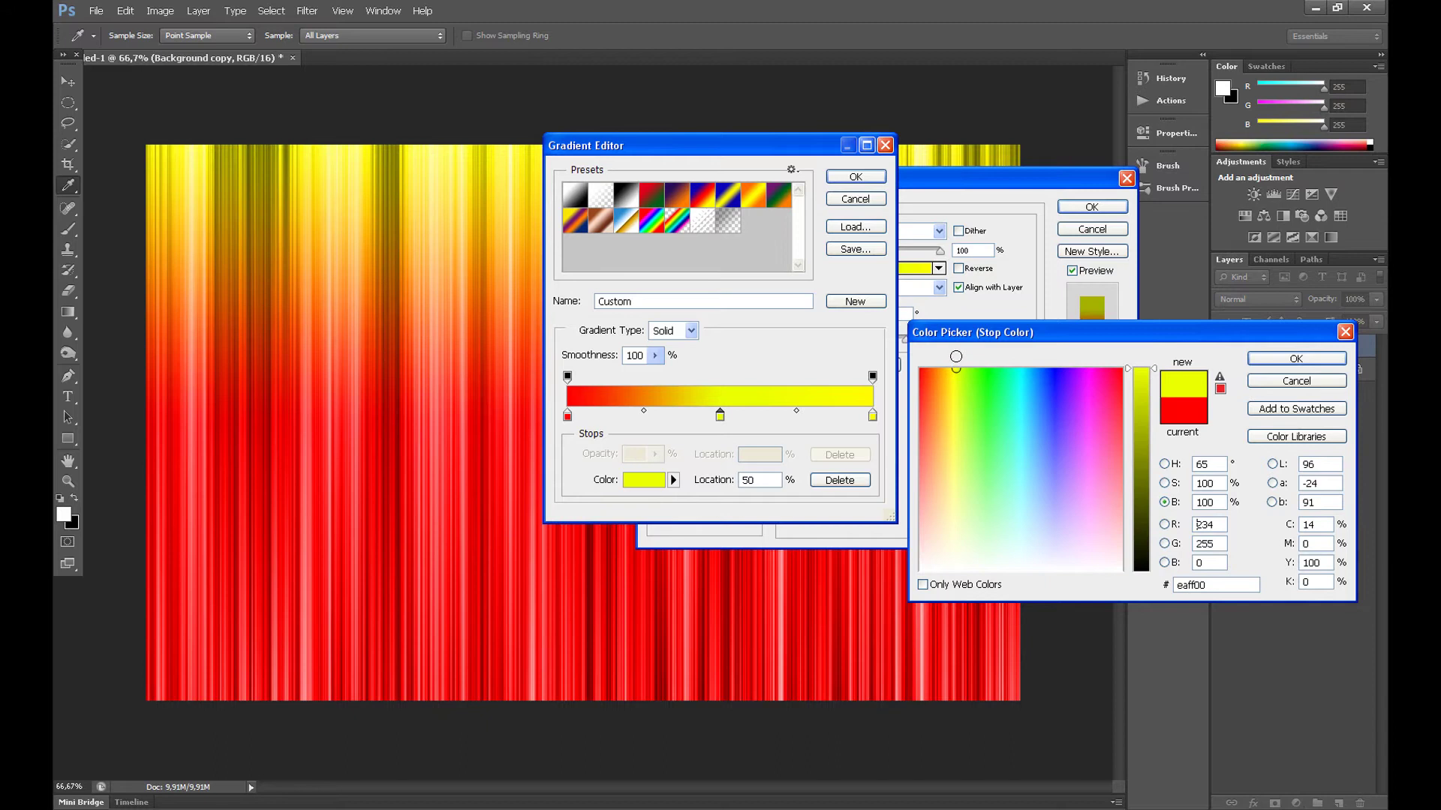
pyautogui.click(1296, 358)
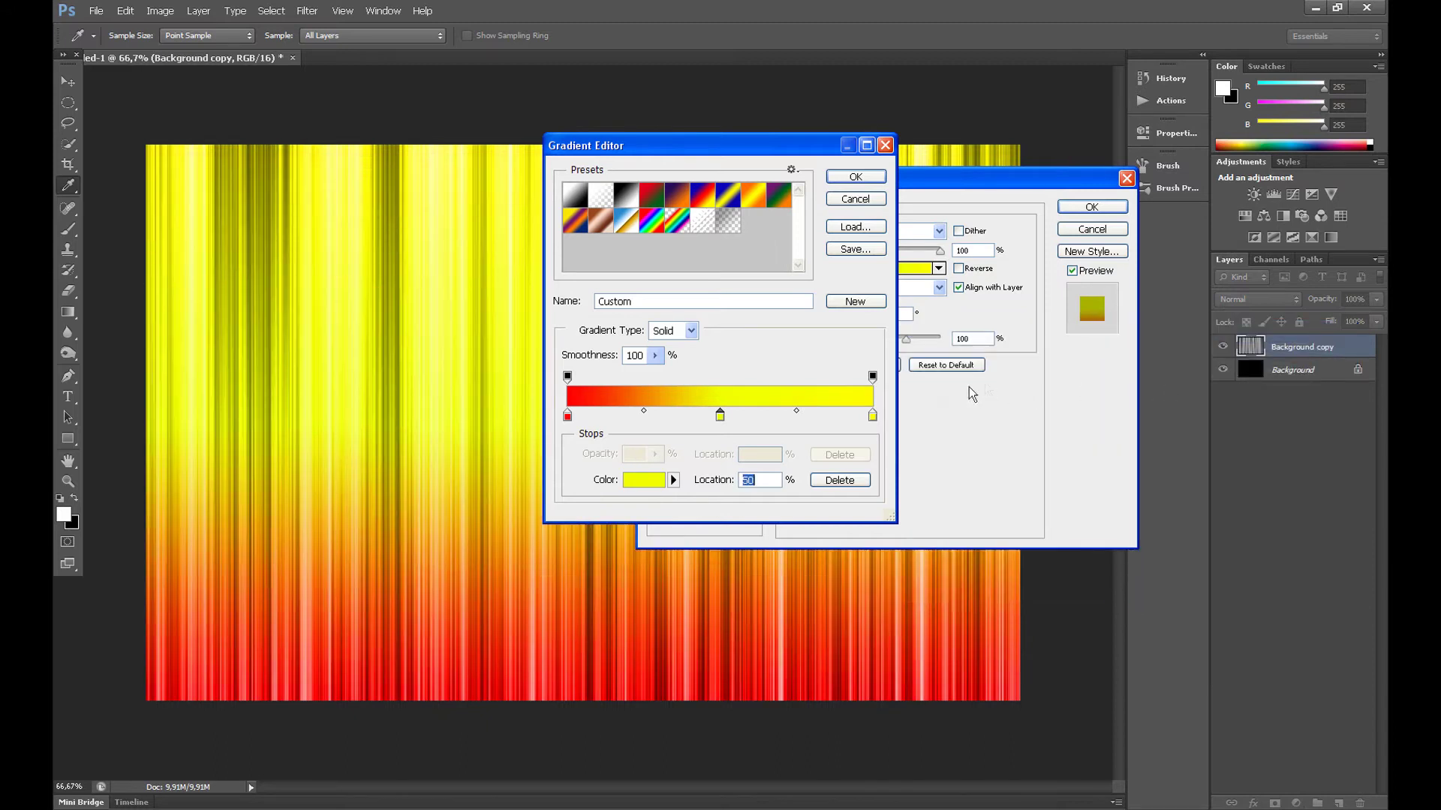
# - Make the right stop red and apply the red–yellow–red gradient overlay
pyautogui.click(872, 415)
pyautogui.click(644, 480)
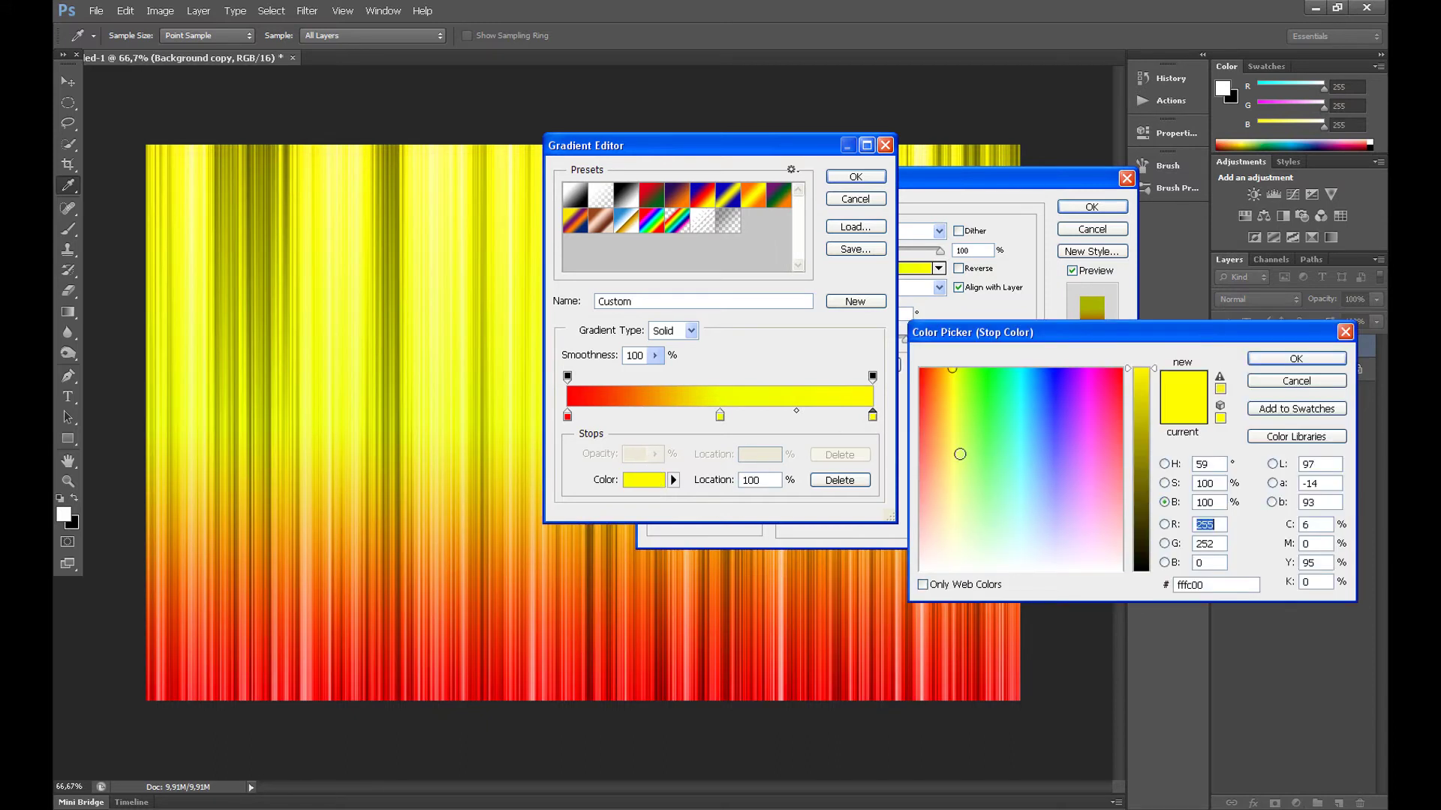
pyautogui.moveTo(954, 369); pyautogui.dragTo(921, 369)
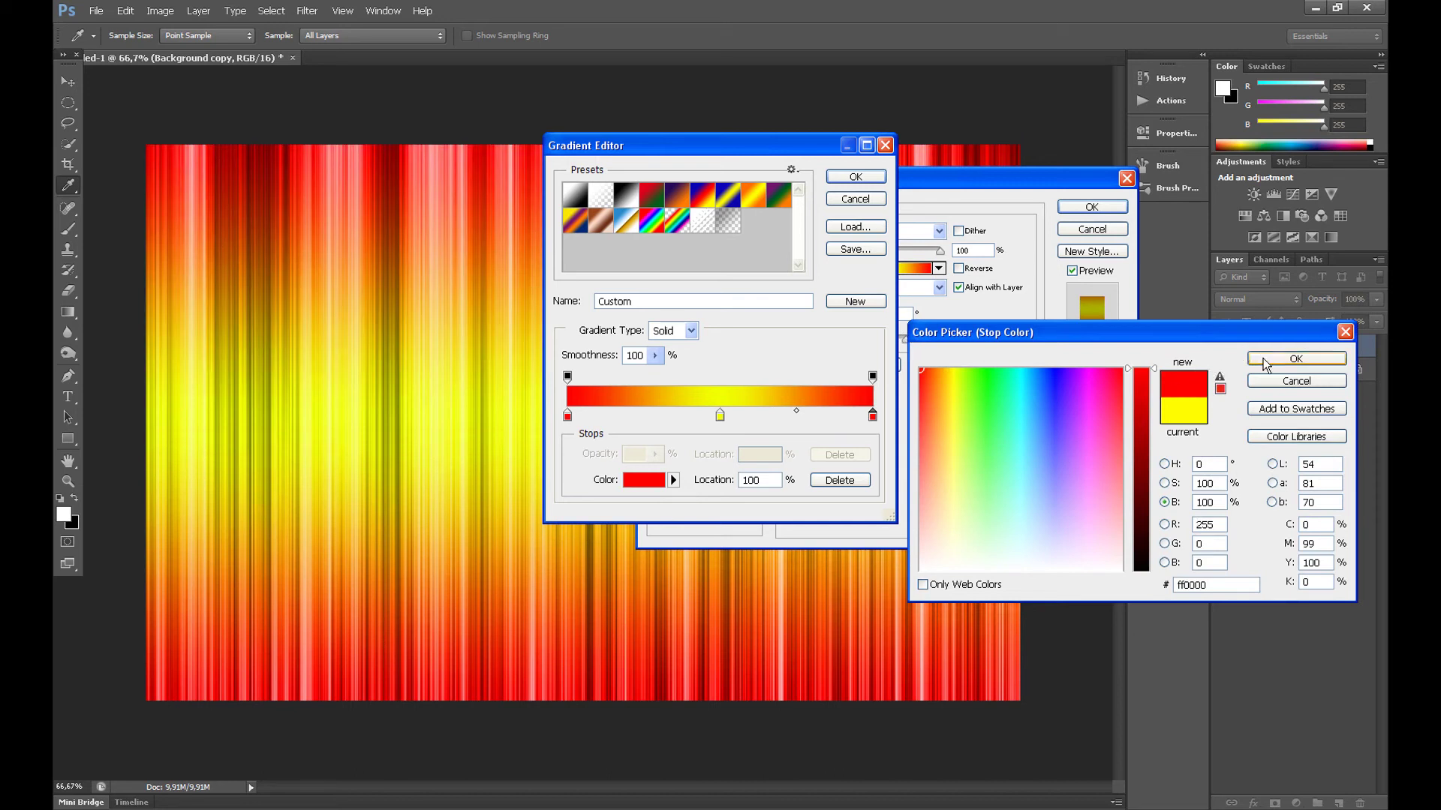
pyautogui.click(1289, 360)
pyautogui.click(865, 178)
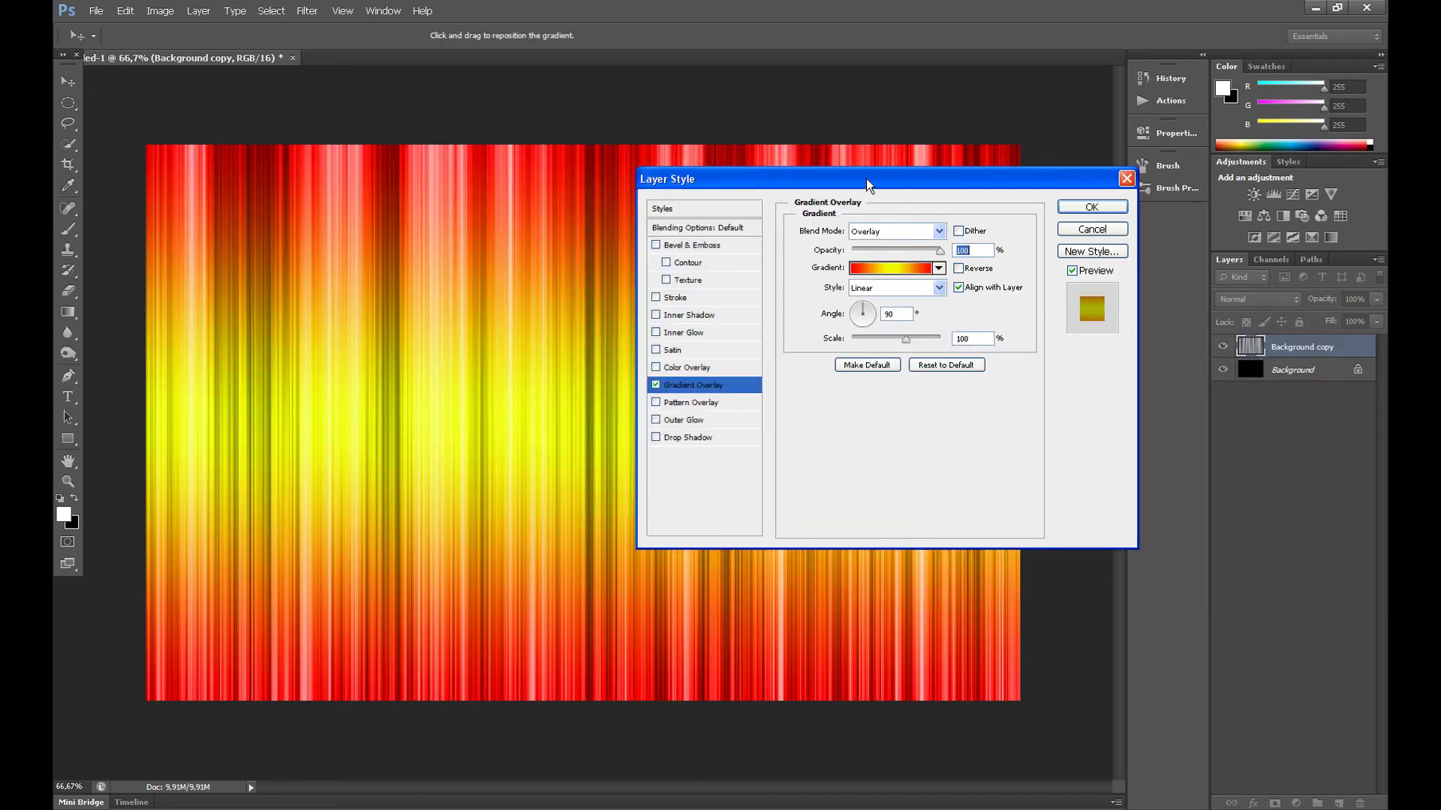
pyautogui.click(1074, 209)
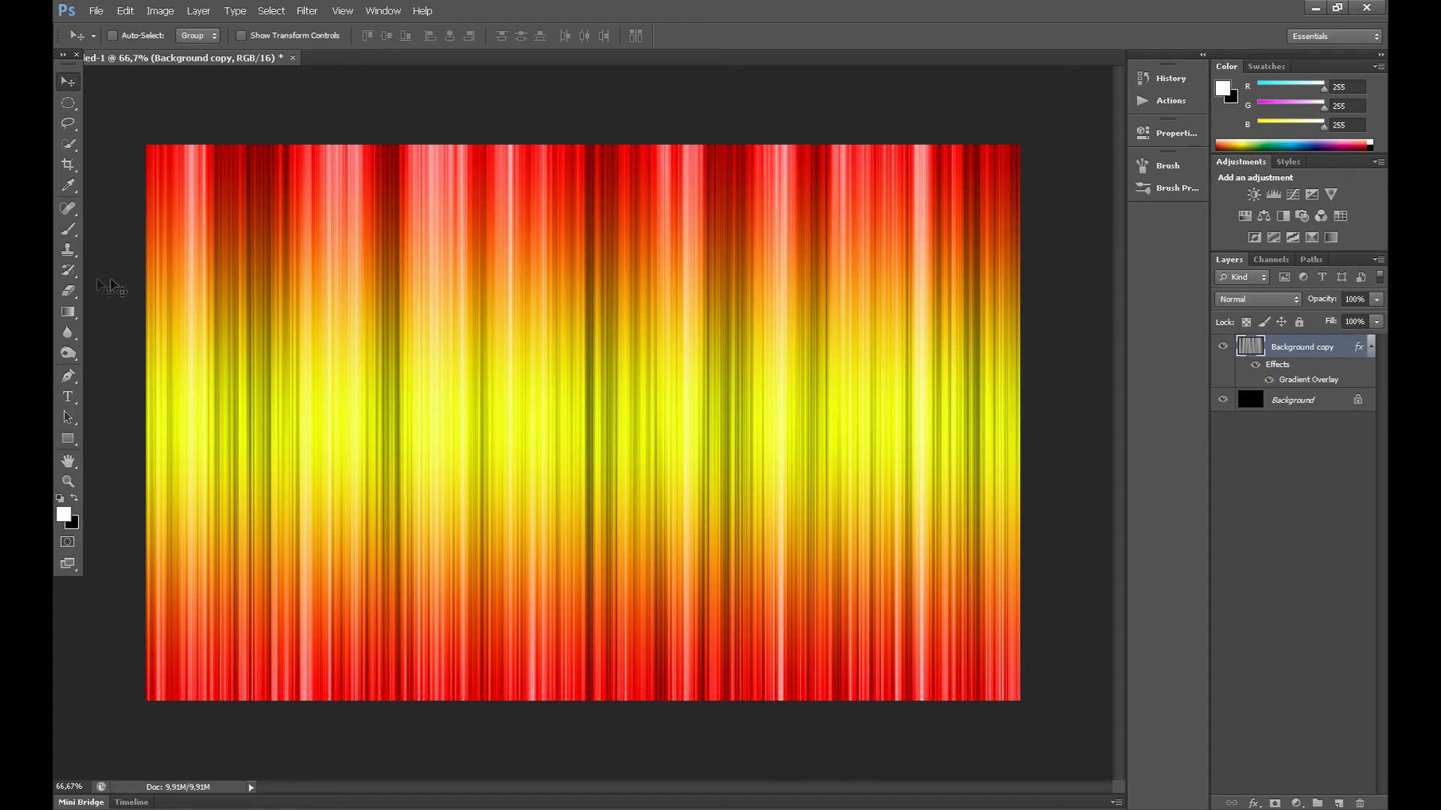
# - Select the Eraser with a 1057 px soft brush at 0% hardness
pyautogui.moveTo(78, 290); pyautogui.dragTo(122, 291)
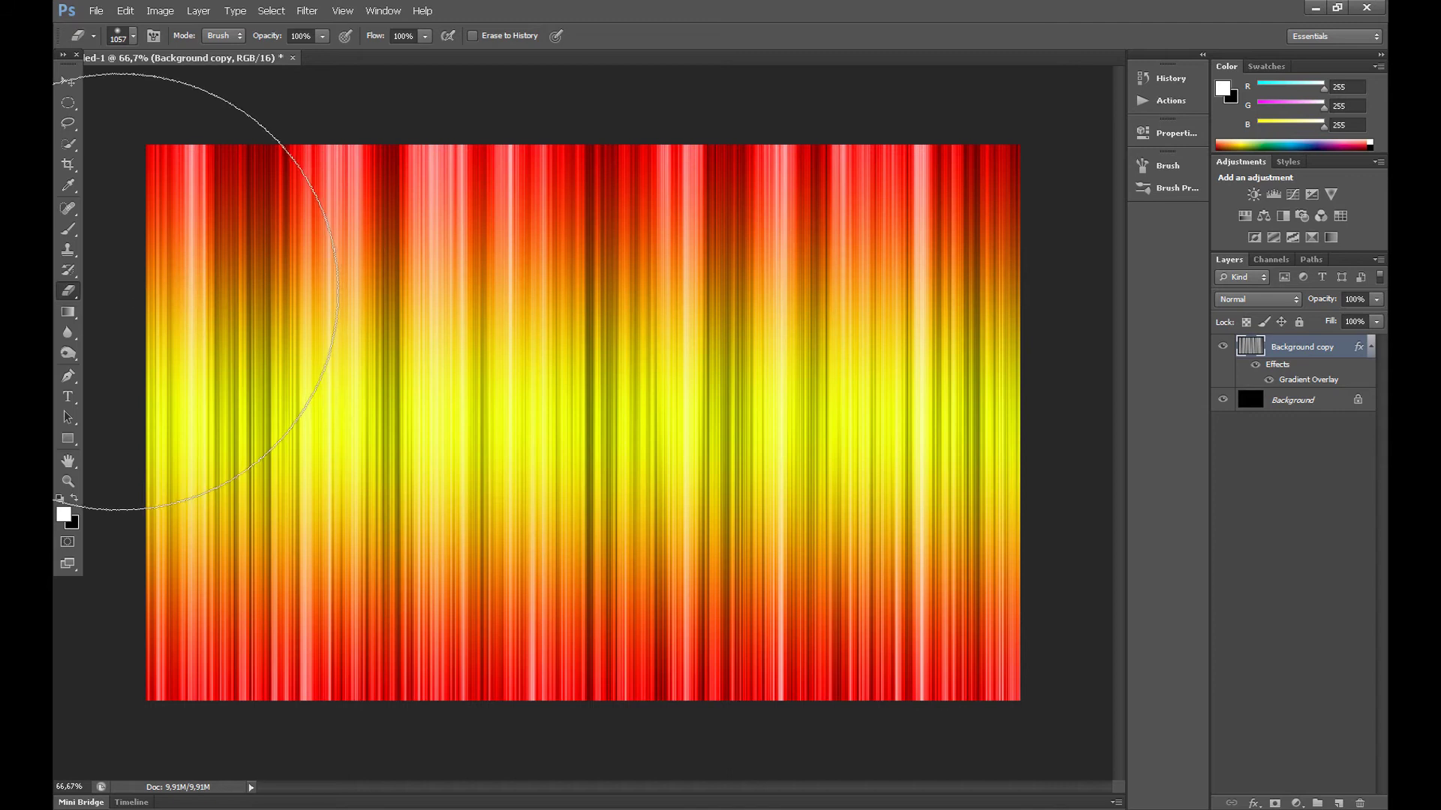
pyautogui.click(132, 35)
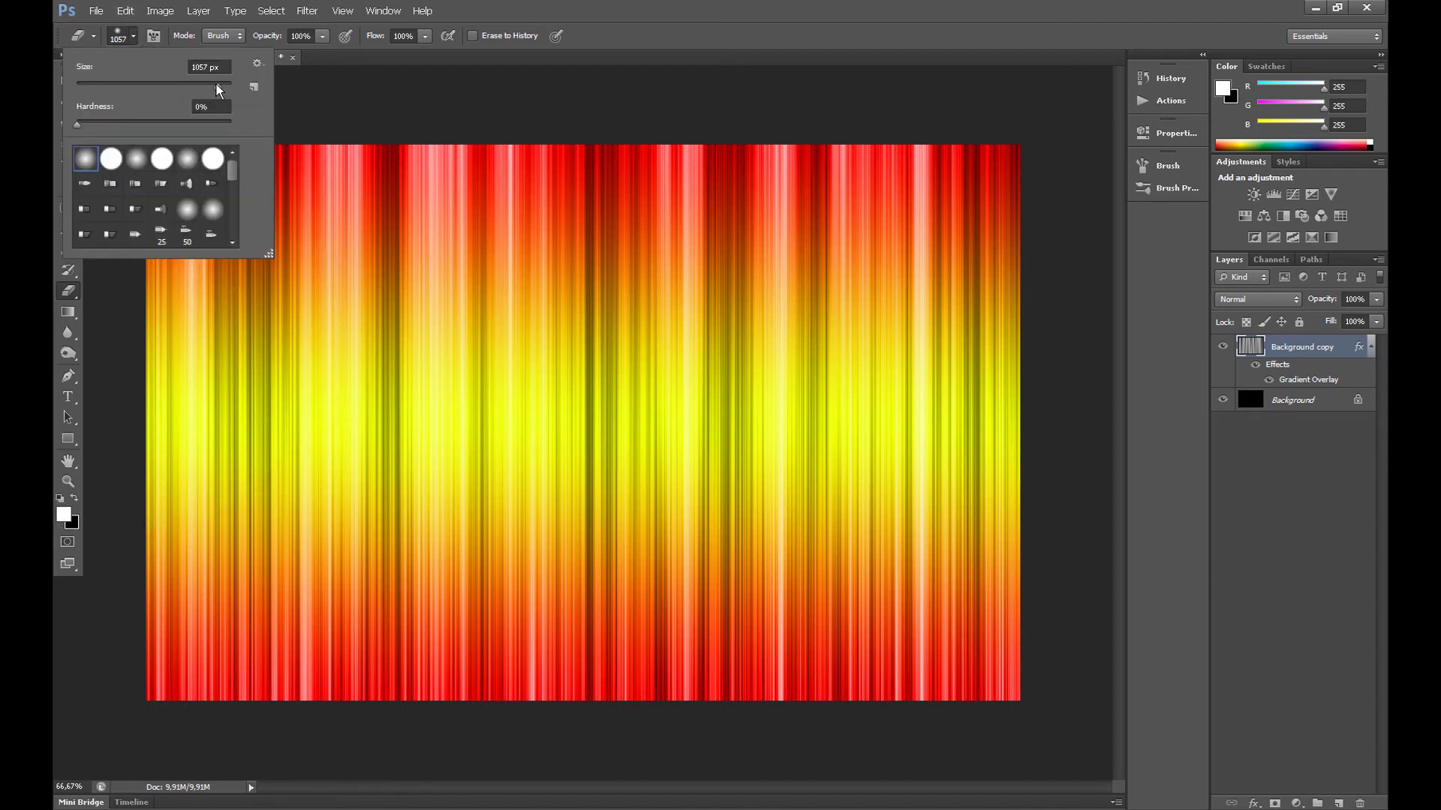
pyautogui.click(132, 35)
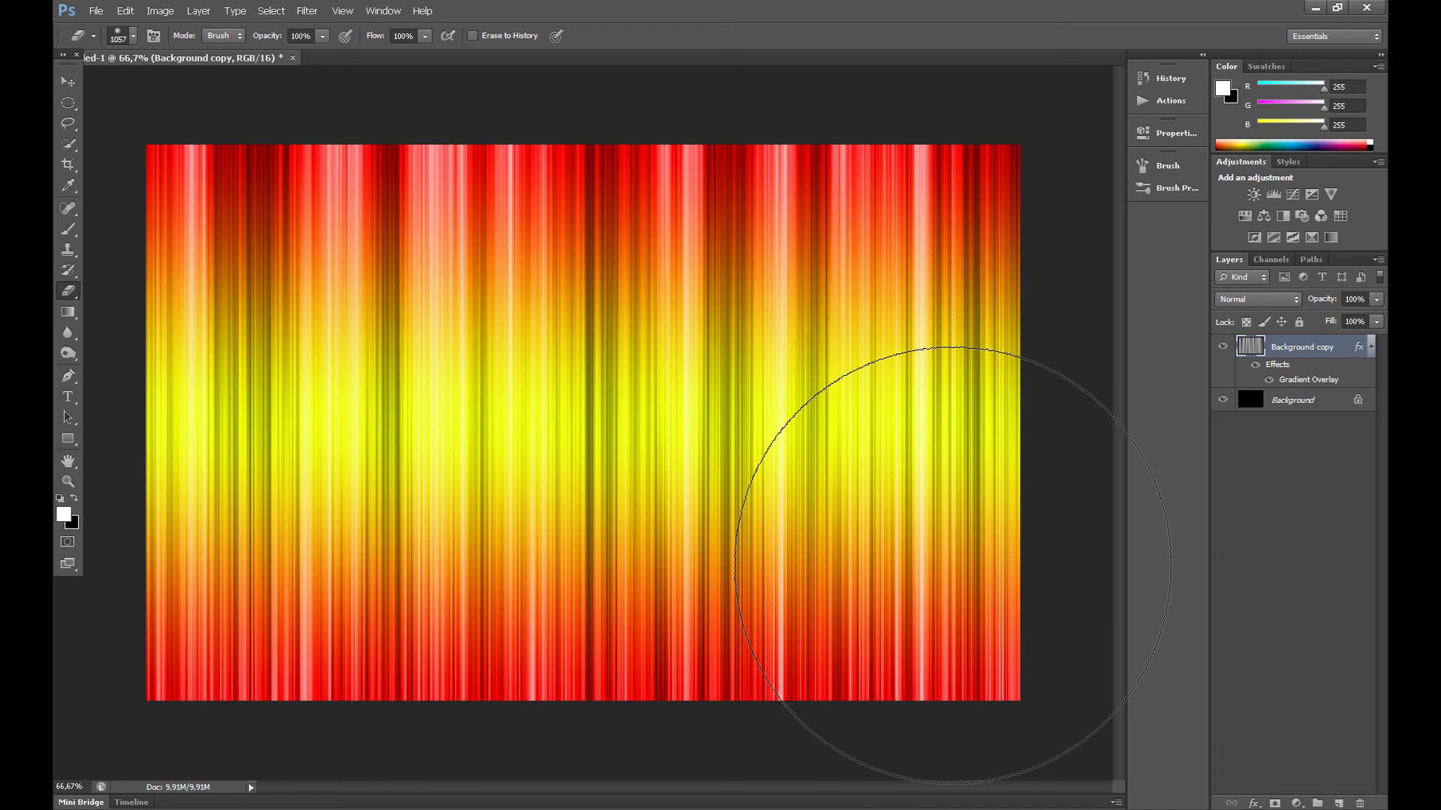
# - Erase the bottom, top and left edge of the streaks, leaving a glowing band
pyautogui.moveTo(1043, 750)
pyautogui.mouseDown()
pyautogui.moveTo(756, 807)
pyautogui.moveTo(446, 789)
pyautogui.moveTo(714, 788)
pyautogui.moveTo(638, 804)
pyautogui.moveTo(458, 773)
pyautogui.mouseUp()
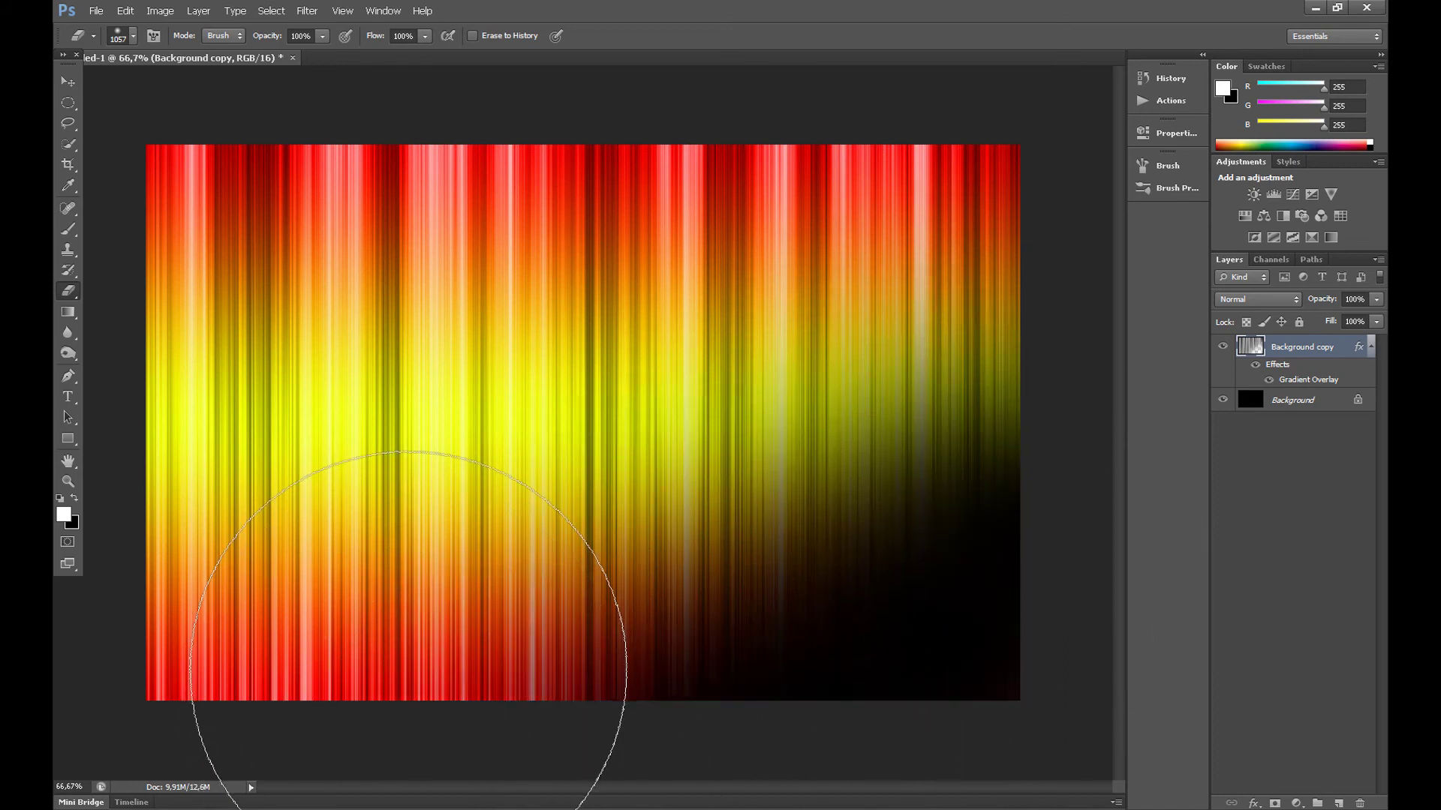
pyautogui.moveTo(409, 669)
pyautogui.mouseDown()
pyautogui.moveTo(360, 707)
pyautogui.moveTo(331, 766)
pyautogui.moveTo(59, 663)
pyautogui.mouseUp()
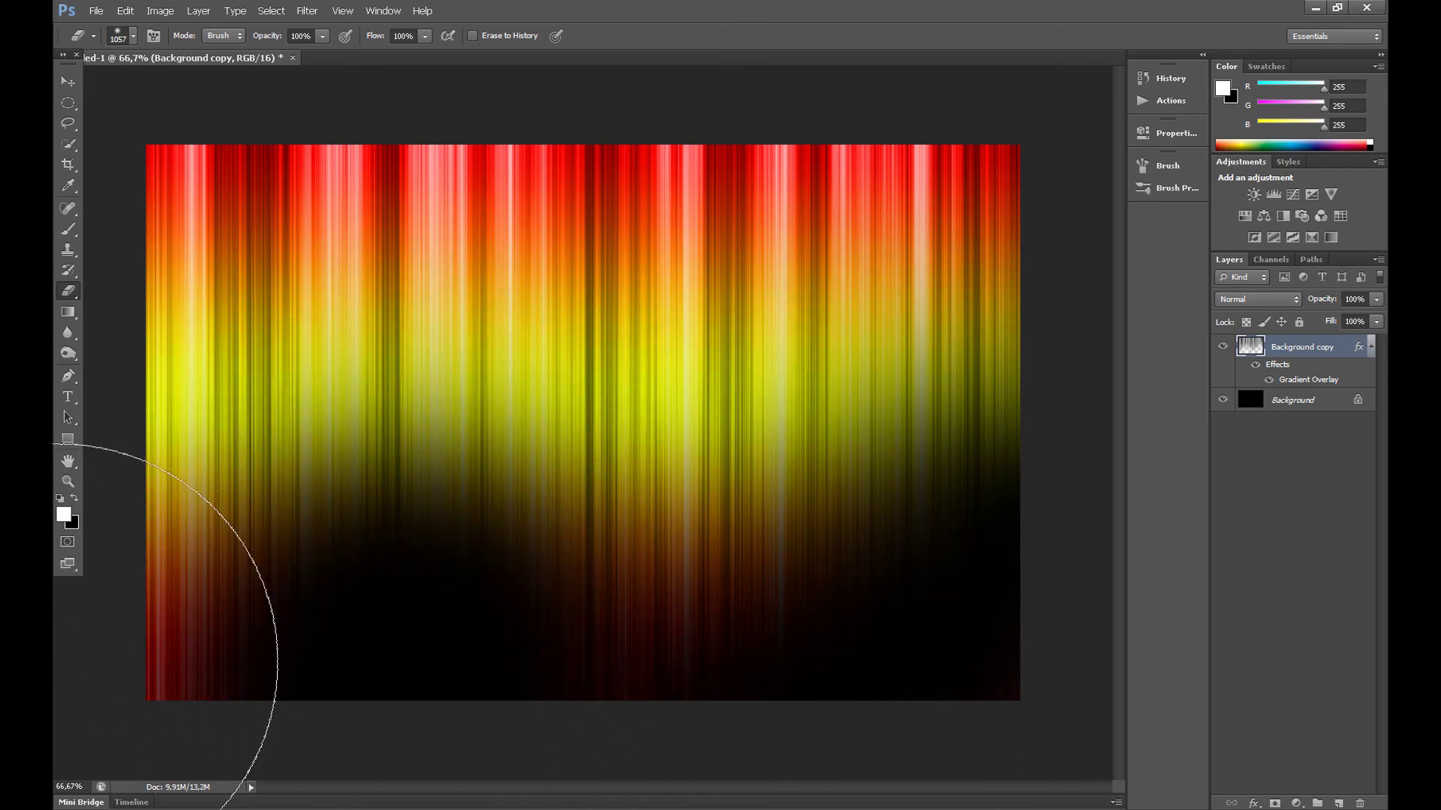
pyautogui.moveTo(83, 120); pyautogui.dragTo(188, 124)
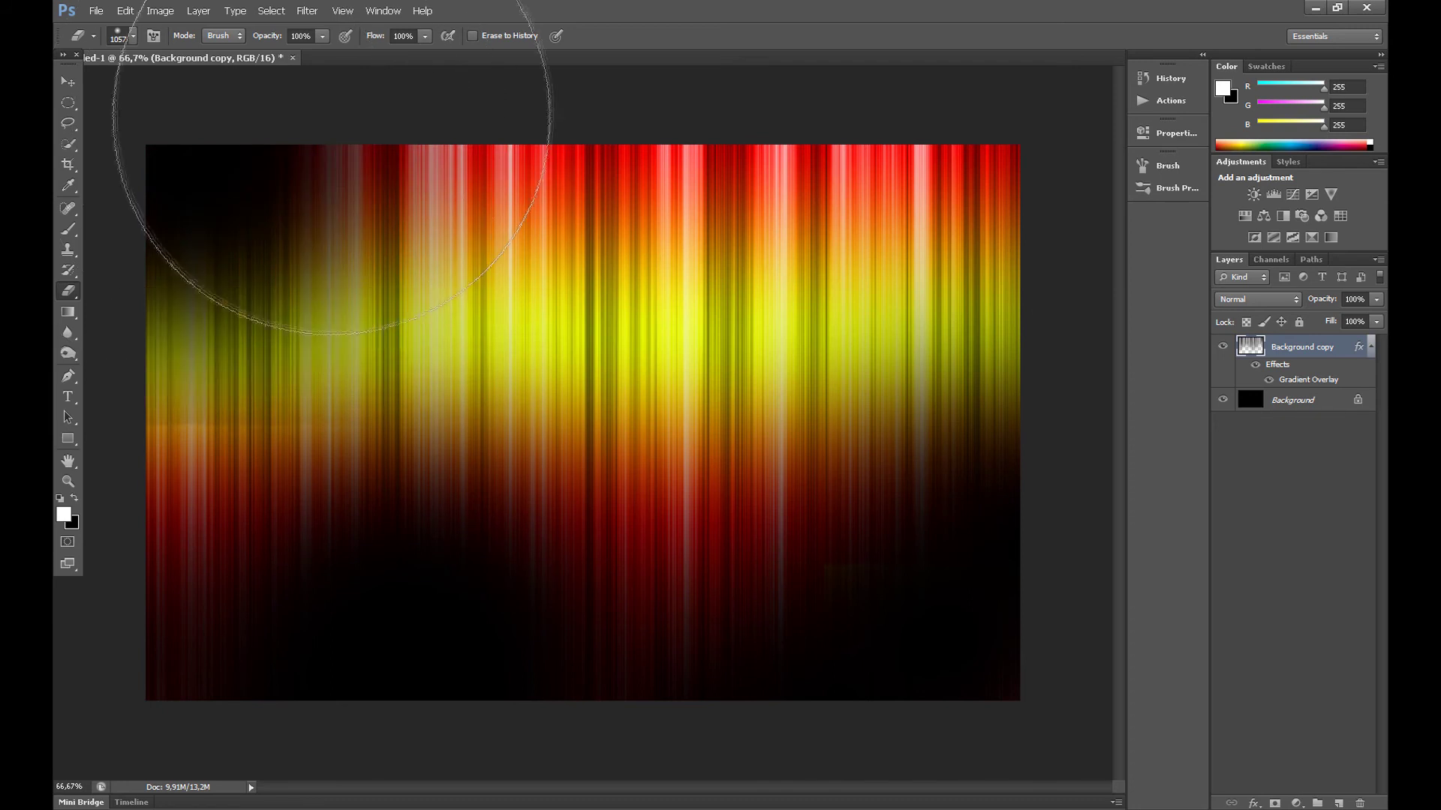
pyautogui.moveTo(332, 114)
pyautogui.mouseDown()
pyautogui.moveTo(370, 75)
pyautogui.moveTo(662, 66)
pyautogui.moveTo(729, 253)
pyautogui.moveTo(811, 196)
pyautogui.moveTo(1116, 357)
pyautogui.moveTo(1136, 493)
pyautogui.moveTo(1116, 580)
pyautogui.mouseUp()
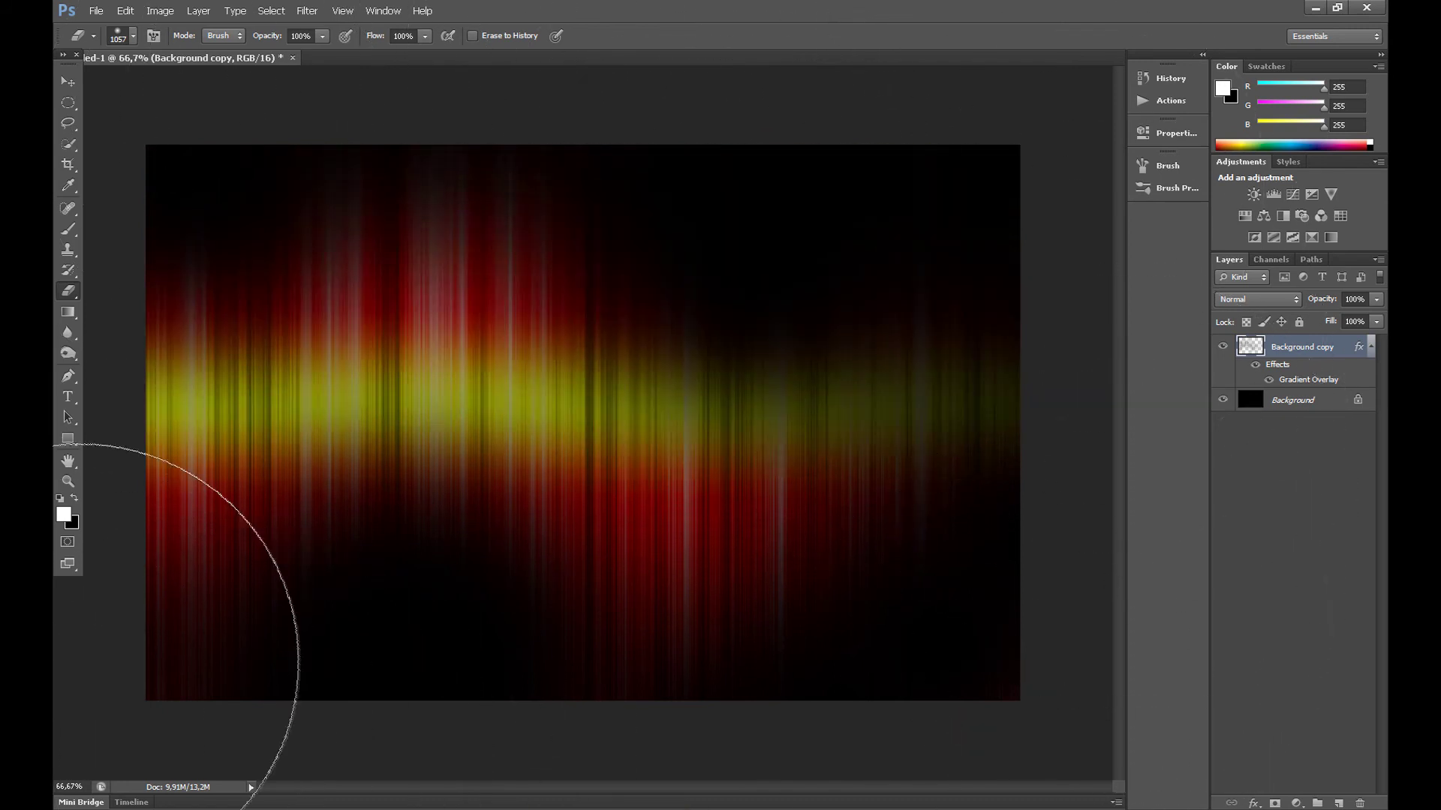
pyautogui.moveTo(81, 660)
pyautogui.mouseDown()
pyautogui.moveTo(11, 367)
pyautogui.moveTo(120, 481)
pyautogui.mouseUp()
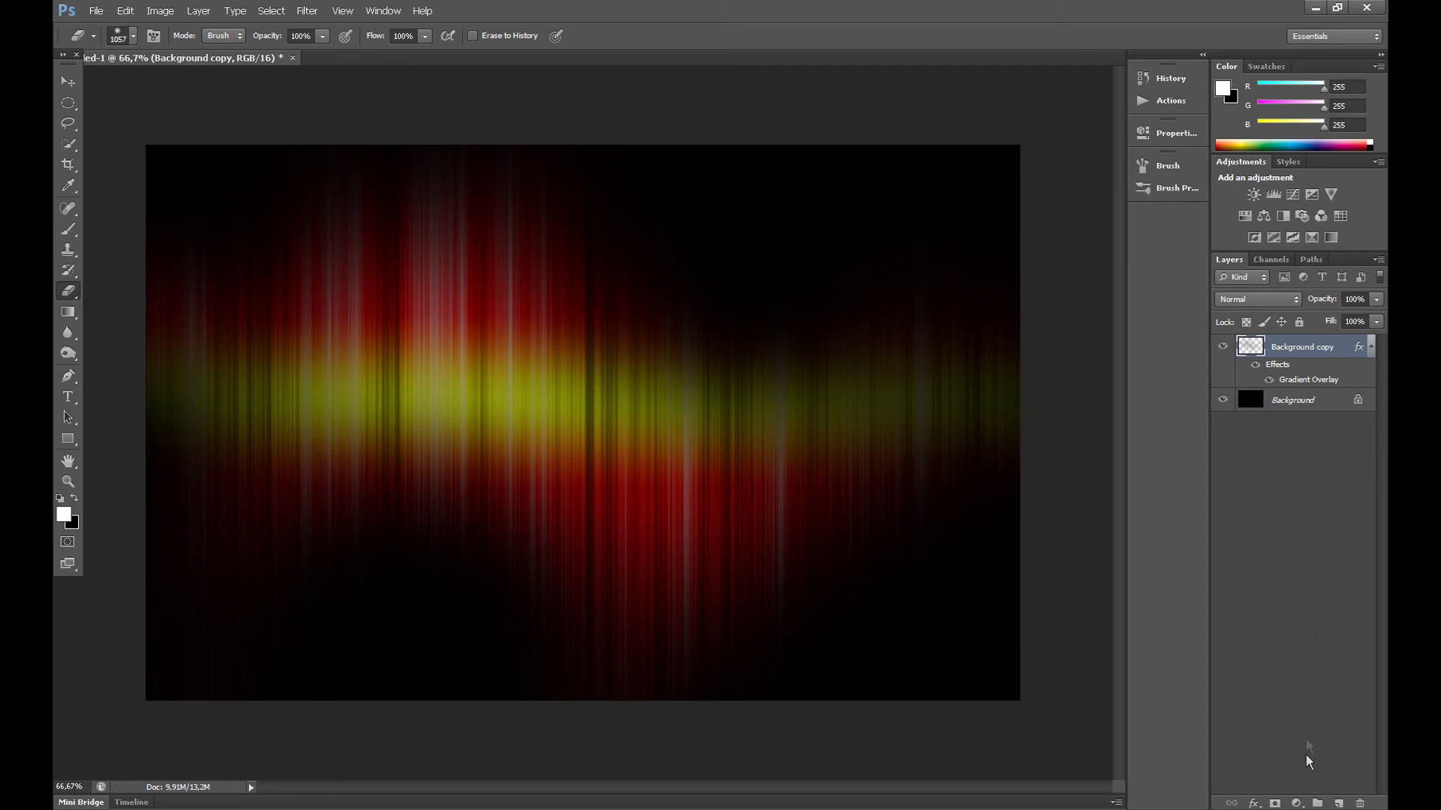
# - Add a Levels adjustment layer and lower the RGB midtones
pyautogui.click(1297, 804)
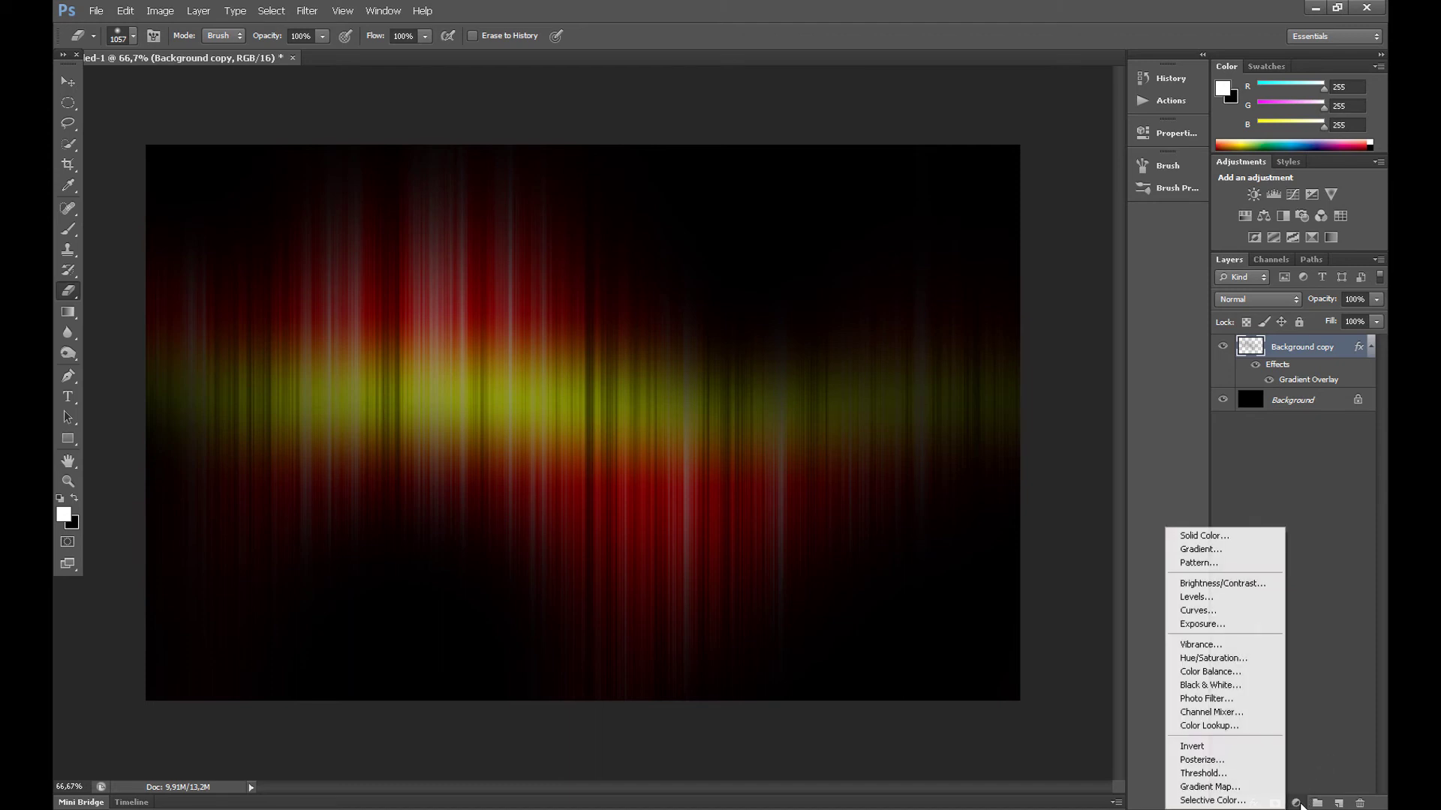
pyautogui.click(1240, 599)
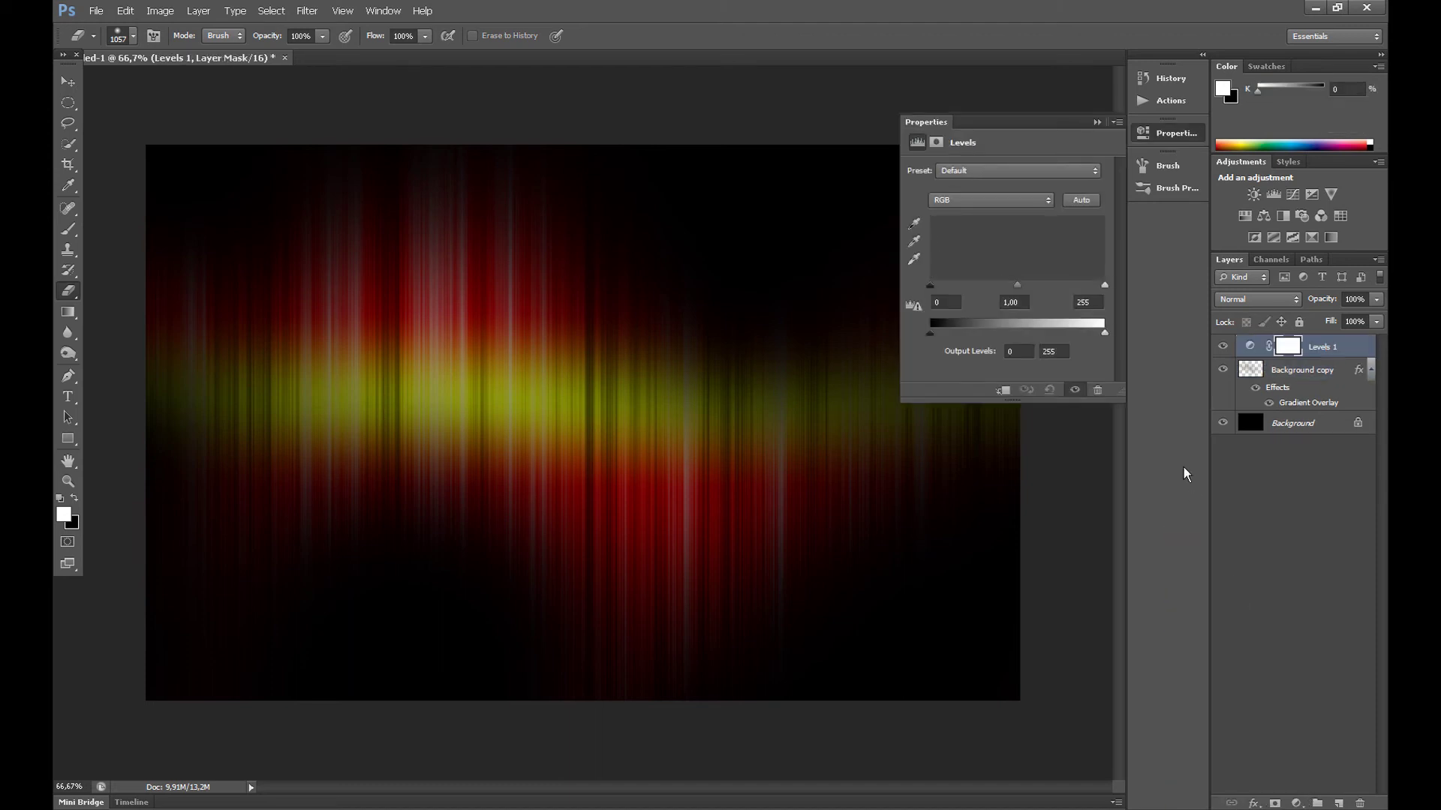
pyautogui.moveTo(1017, 286); pyautogui.dragTo(1036, 286)
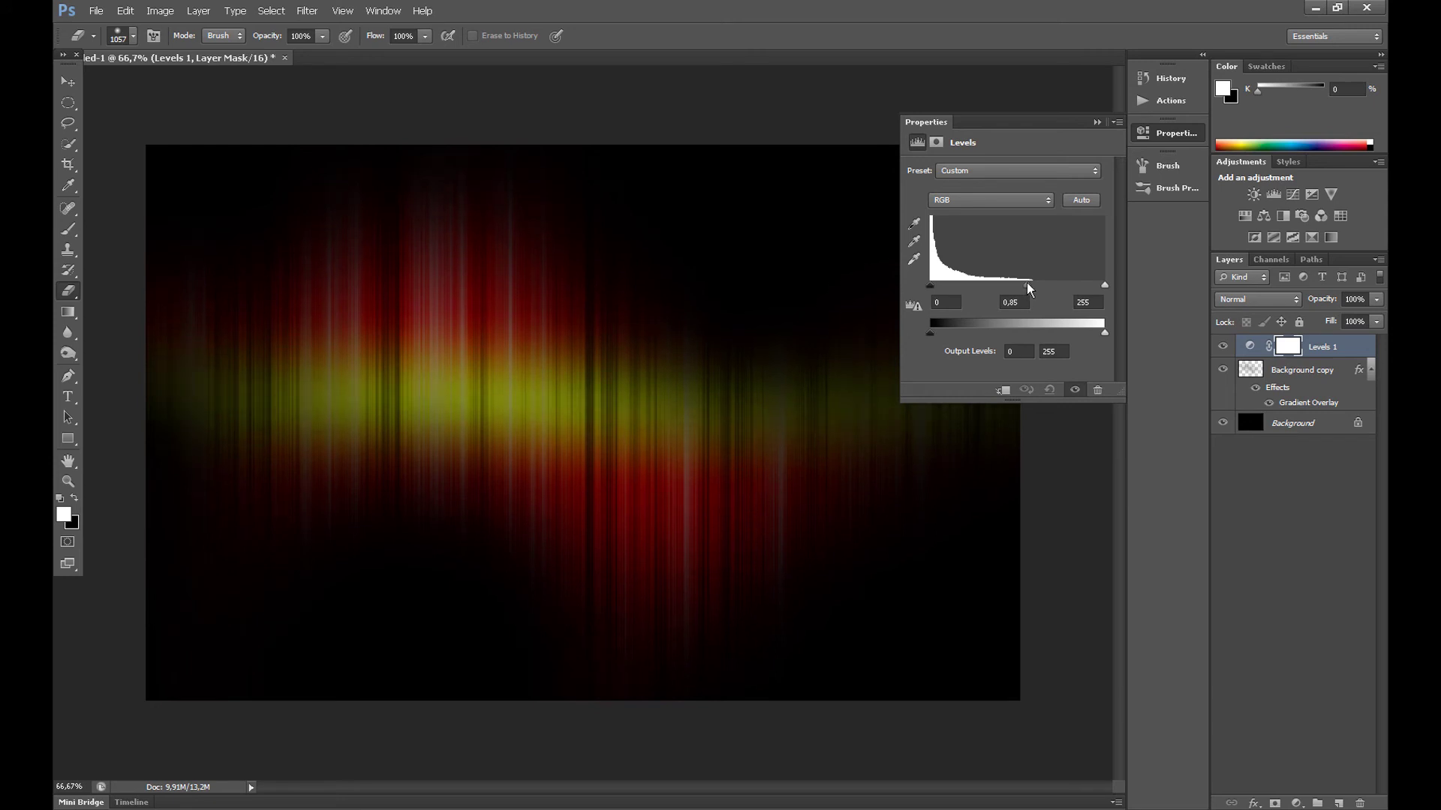
# - Raise the Red, Green (1.40) and Blue (1.64) channel midtones in Levels
pyautogui.click(972, 199)
pyautogui.click(968, 216)
pyautogui.moveTo(1016, 286); pyautogui.dragTo(992, 293)
pyautogui.click(1013, 199)
pyautogui.click(1005, 215)
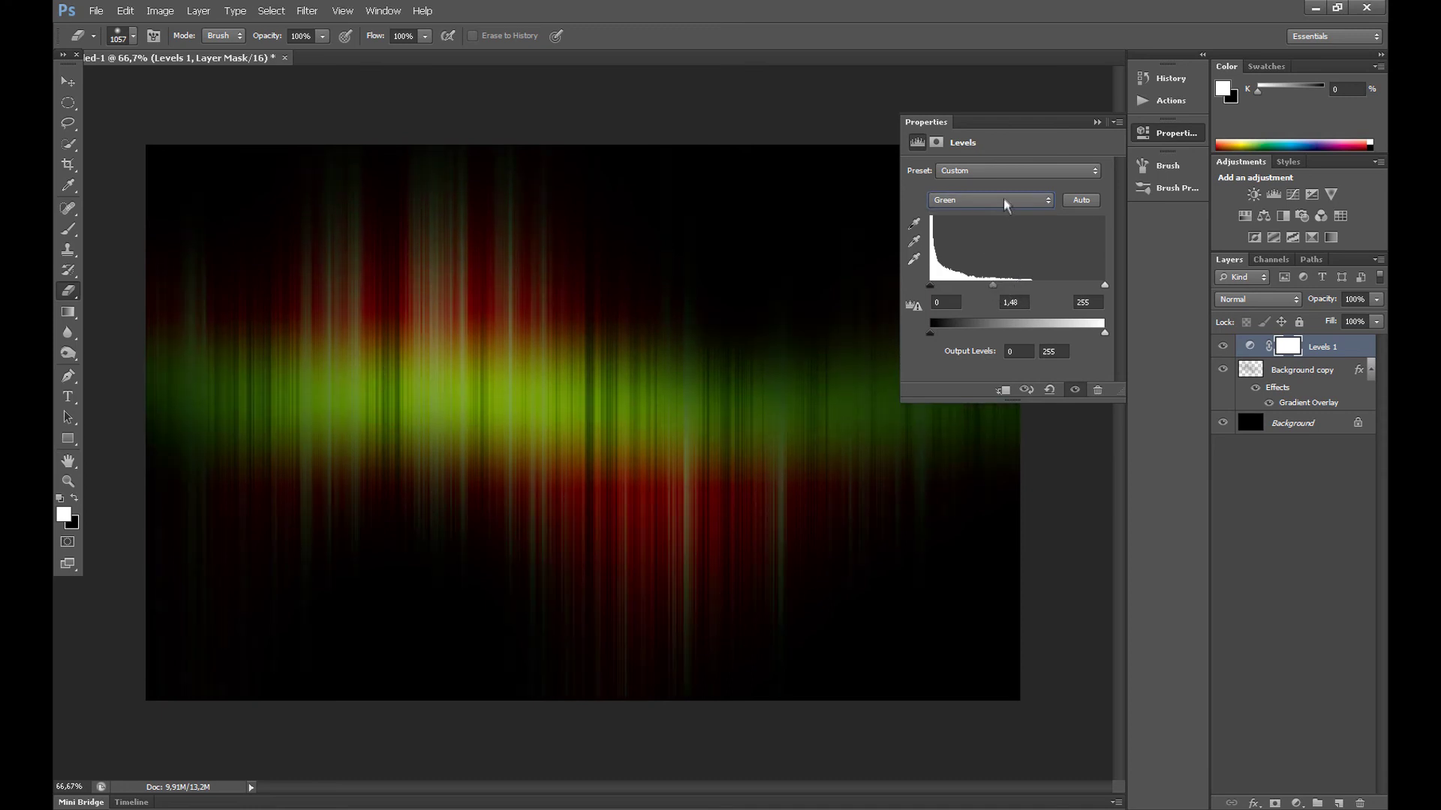
pyautogui.click(983, 200)
pyautogui.click(975, 255)
pyautogui.moveTo(1017, 291); pyautogui.dragTo(987, 292)
pyautogui.click(1097, 122)
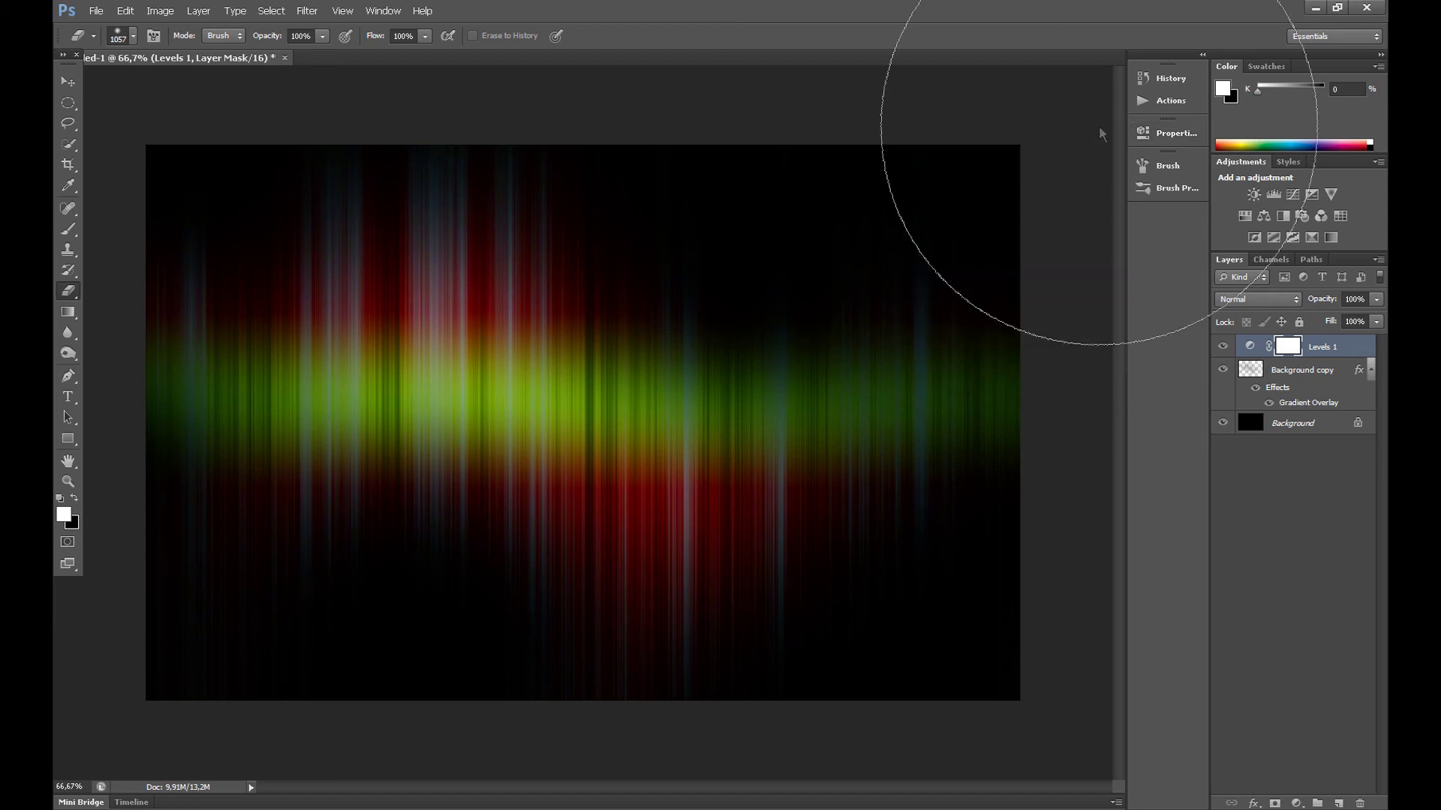
pyautogui.click(68, 80)
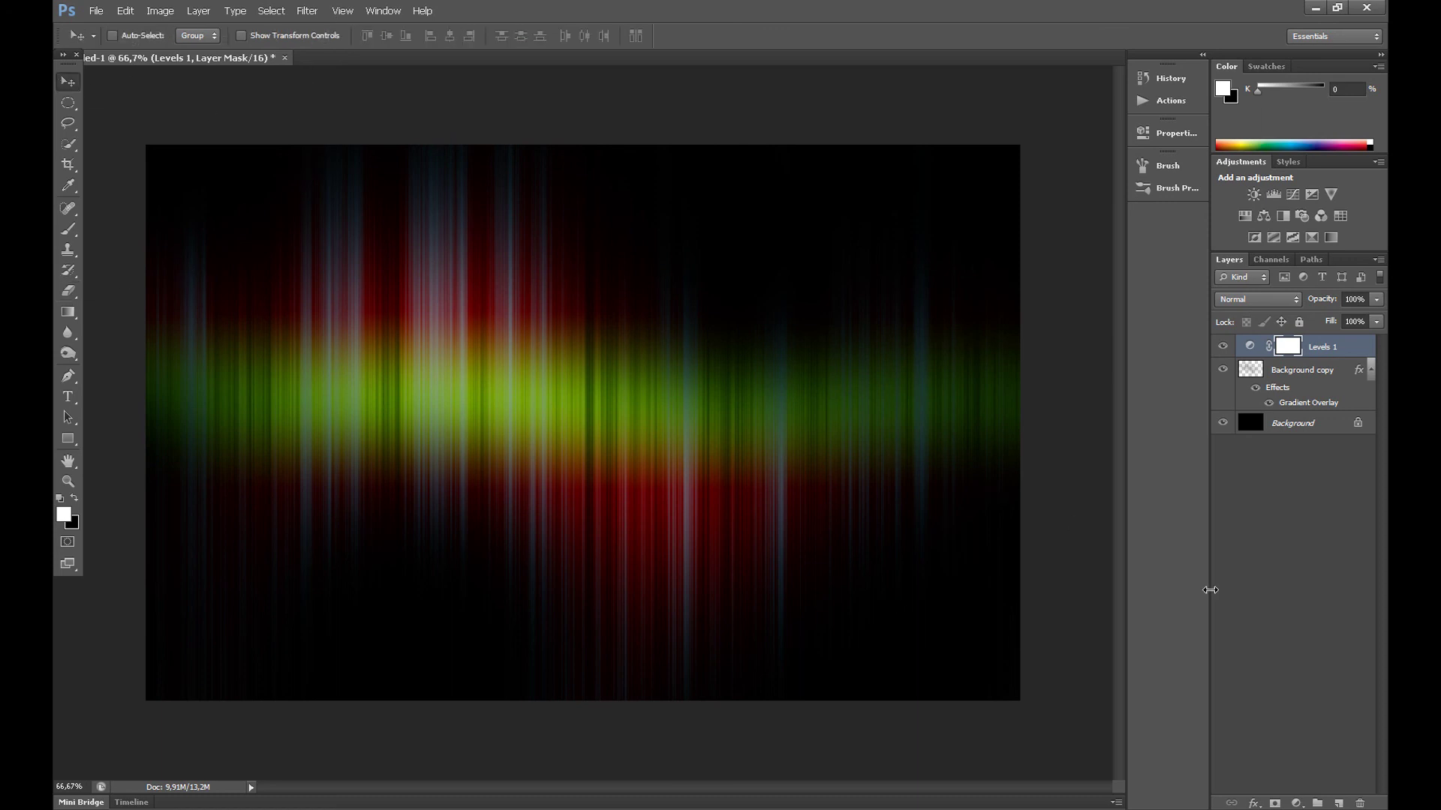